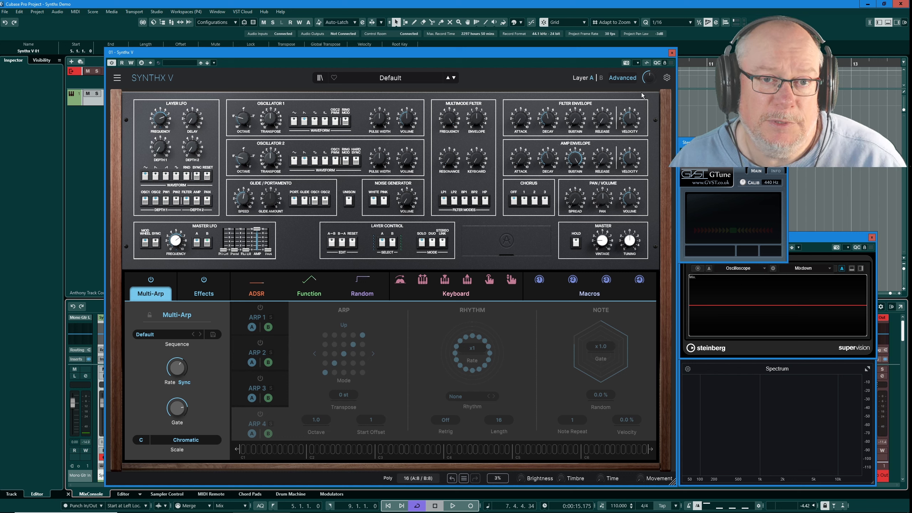
Collapse the advanced section, reopen it on the Multi-Arp editor, and turn on and select ARP 1
{"action": "left_click", "coordinate": [623, 77]}
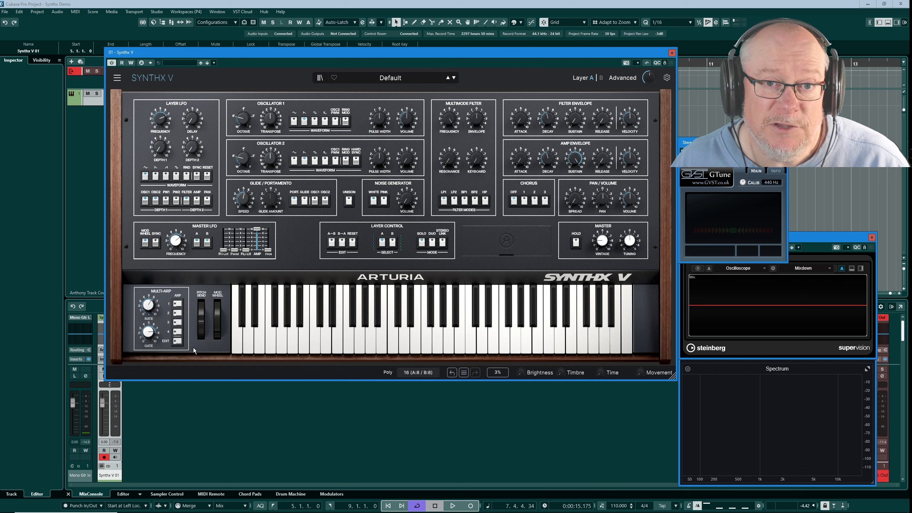
{"action": "left_click", "coordinate": [177, 341]}
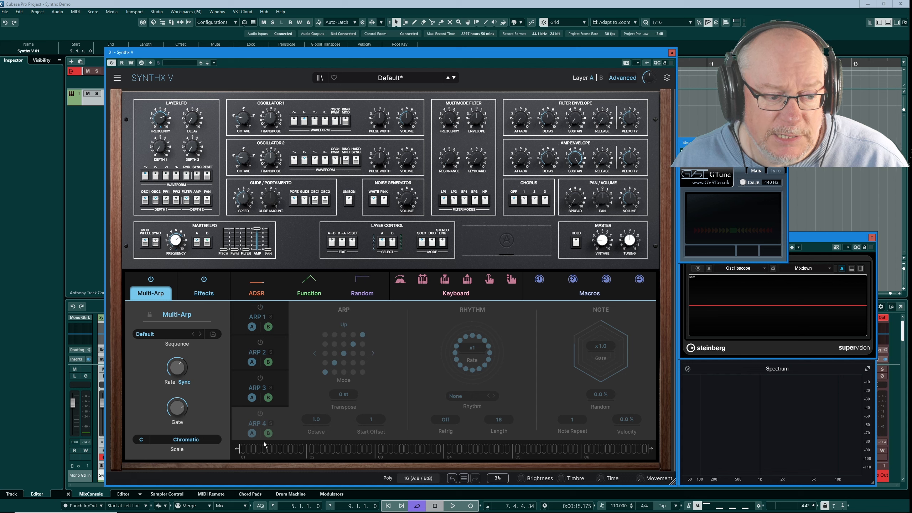
{"action": "left_click", "coordinate": [259, 307]}
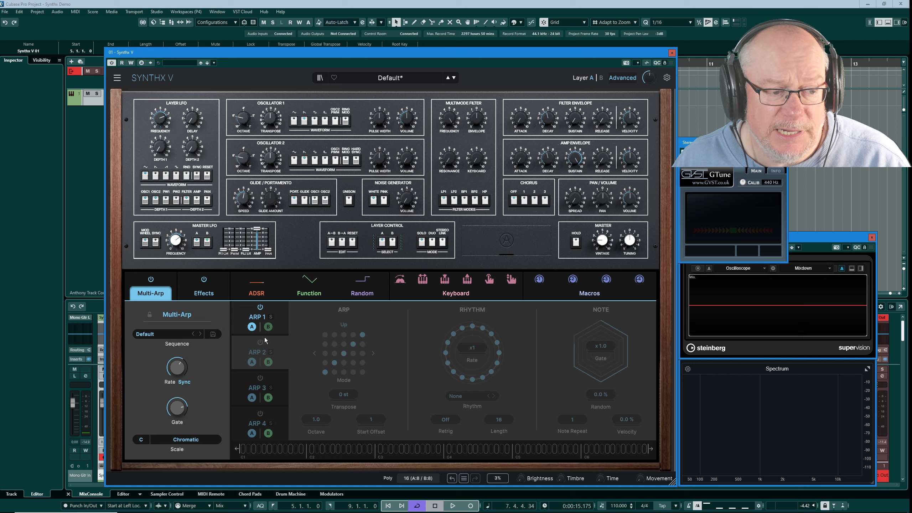
{"action": "left_click", "coordinate": [258, 318]}
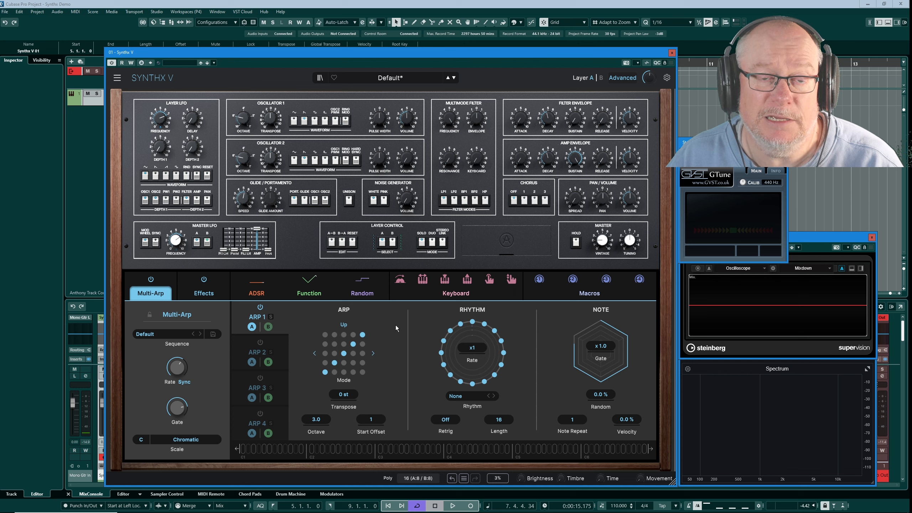
Set ARP 1's mode to the classic Up & Down pattern and reset its octave range to 1.0
{"action": "left_click", "coordinate": [339, 347]}
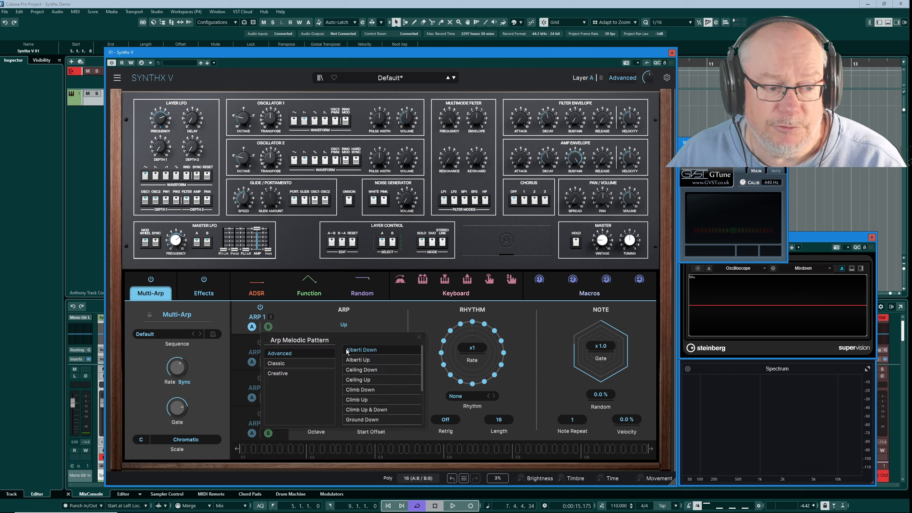
{"action": "left_click", "coordinate": [276, 364]}
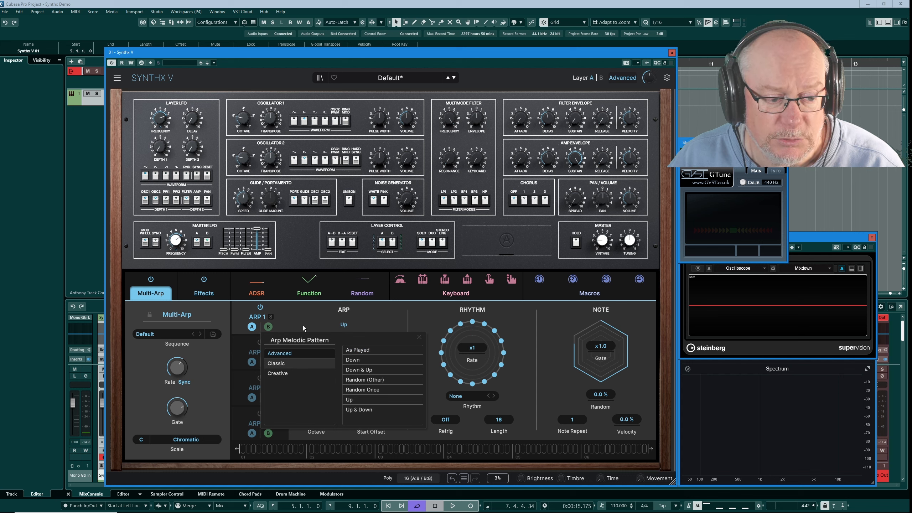
{"action": "left_click", "coordinate": [359, 410]}
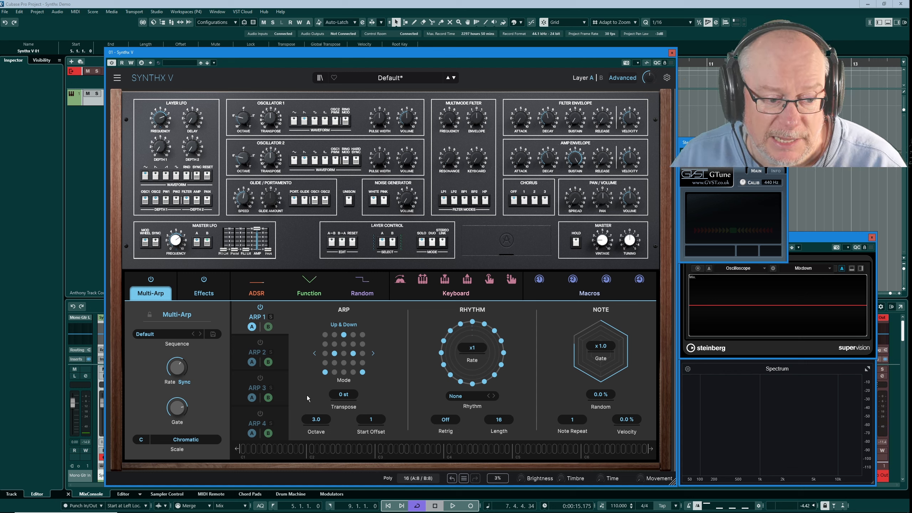
{"action": "left_click_drag", "start_coordinate": [323, 420], "coordinate": [324, 428]}
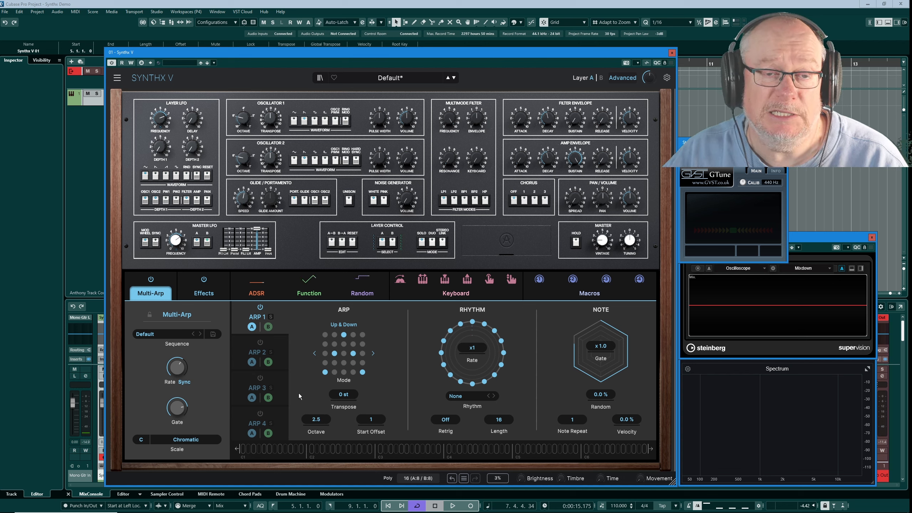
{"action": "double_click", "coordinate": [319, 419]}
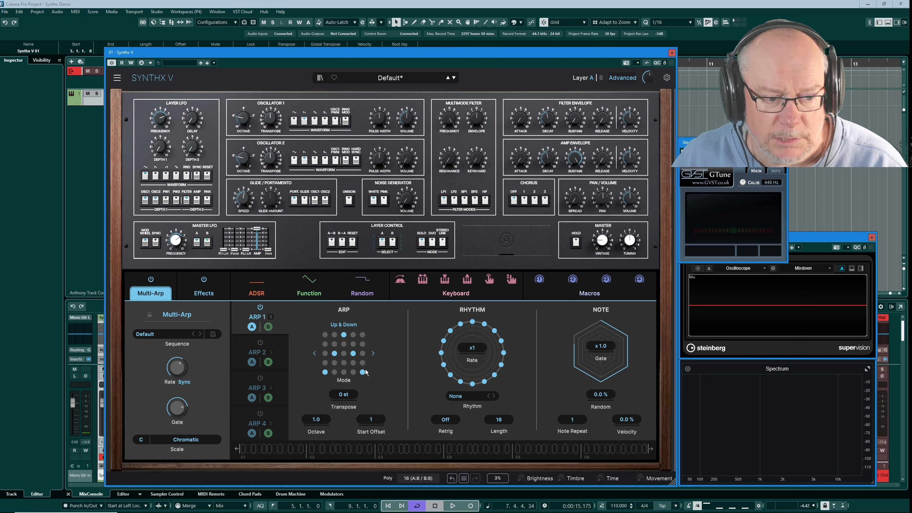
Set ARP 1's mode to the creative Groove pattern and try out the Multi-Arp master rate
{"action": "left_click", "coordinate": [337, 357]}
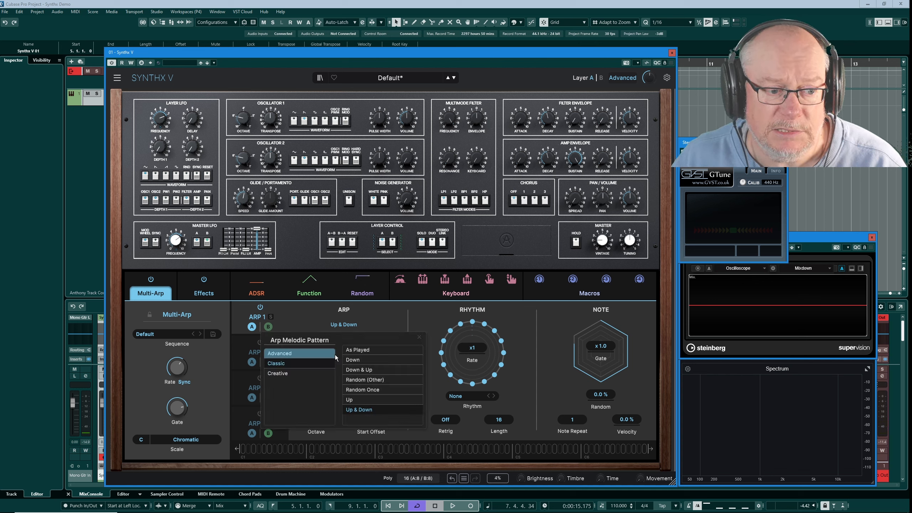
{"action": "left_click", "coordinate": [288, 375]}
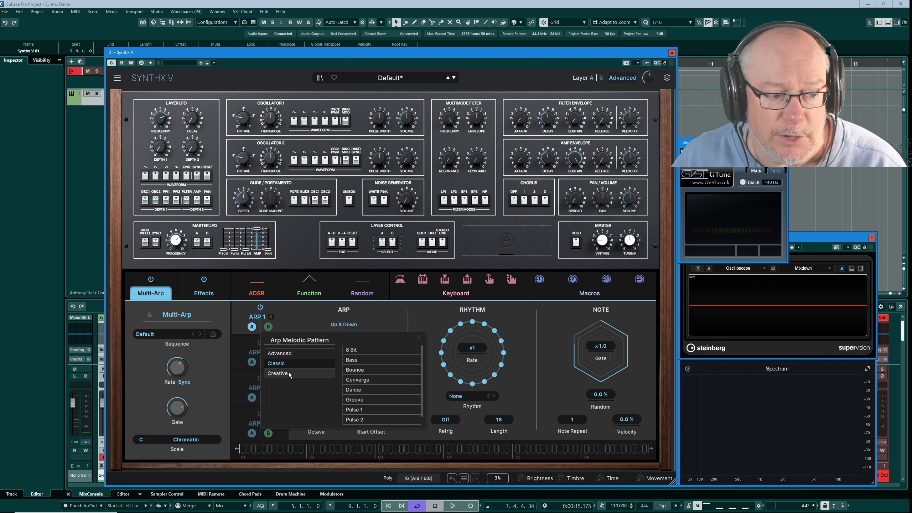
{"action": "left_click", "coordinate": [358, 399]}
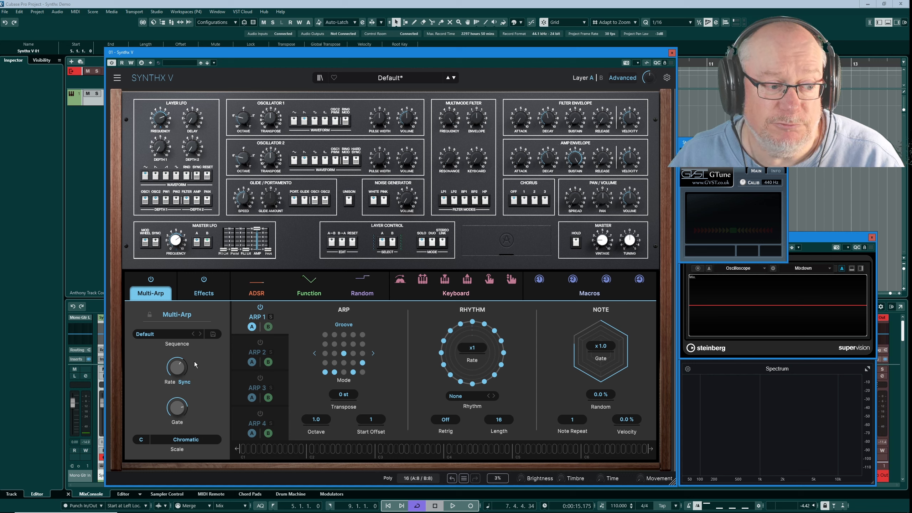
{"action": "mouse_move", "coordinate": [176, 368]}
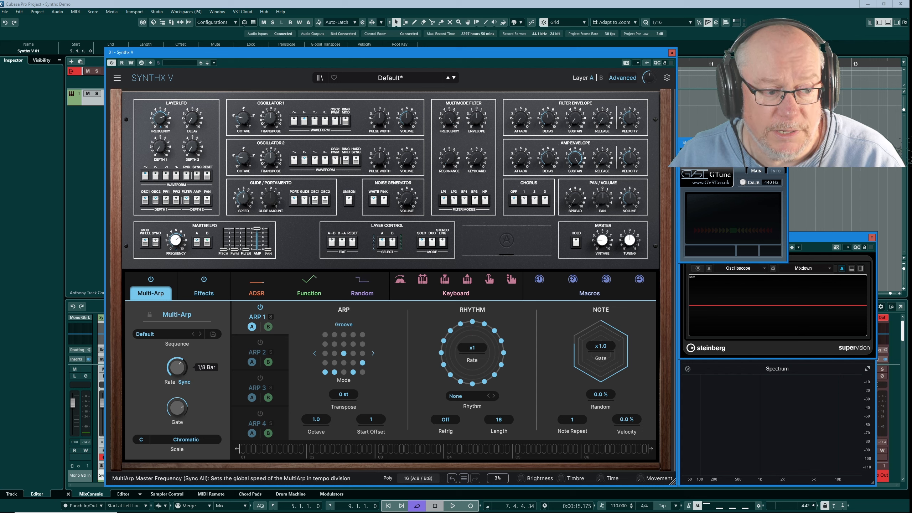
{"action": "left_click_drag", "start_coordinate": [177, 368], "coordinate": [176, 377]}
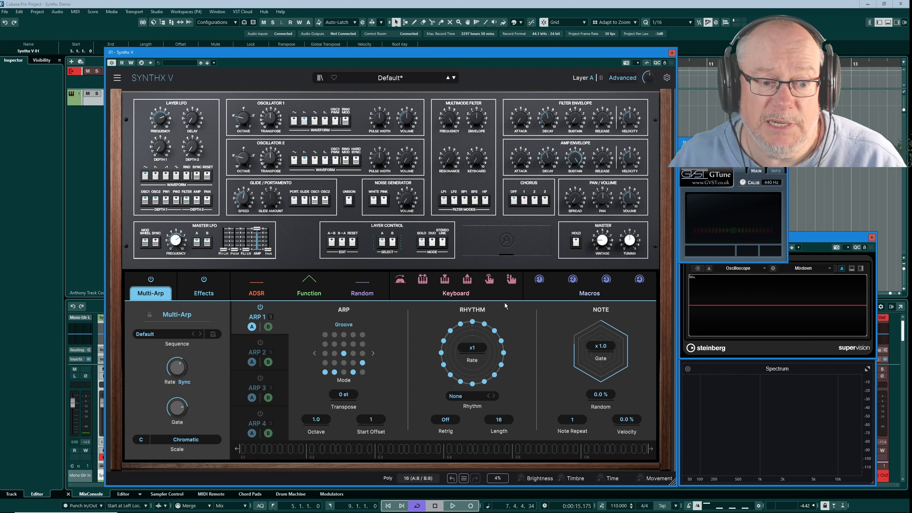
Turn off steps 2, 5, 7, 9, 11 and 13 in ARP 1's rhythm ring
{"action": "left_click", "coordinate": [484, 325]}
{"action": "left_click", "coordinate": [504, 353]}
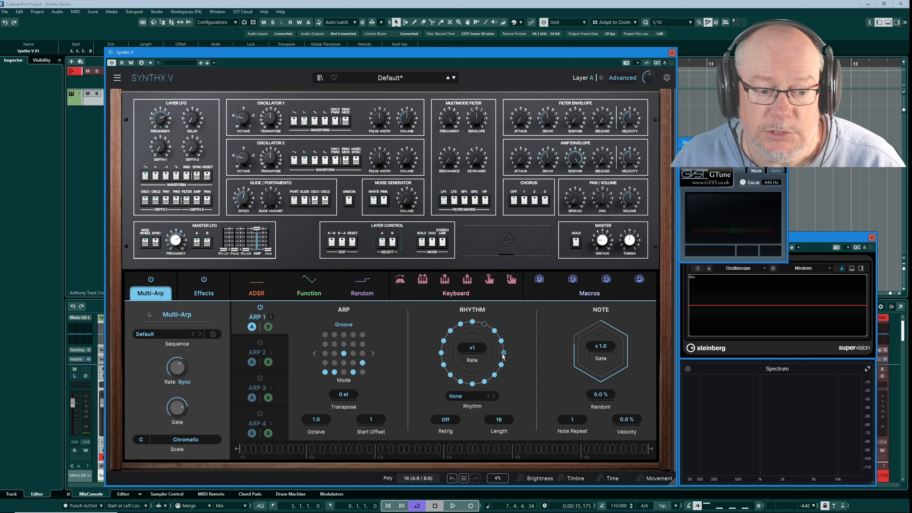
{"action": "left_click", "coordinate": [495, 374]}
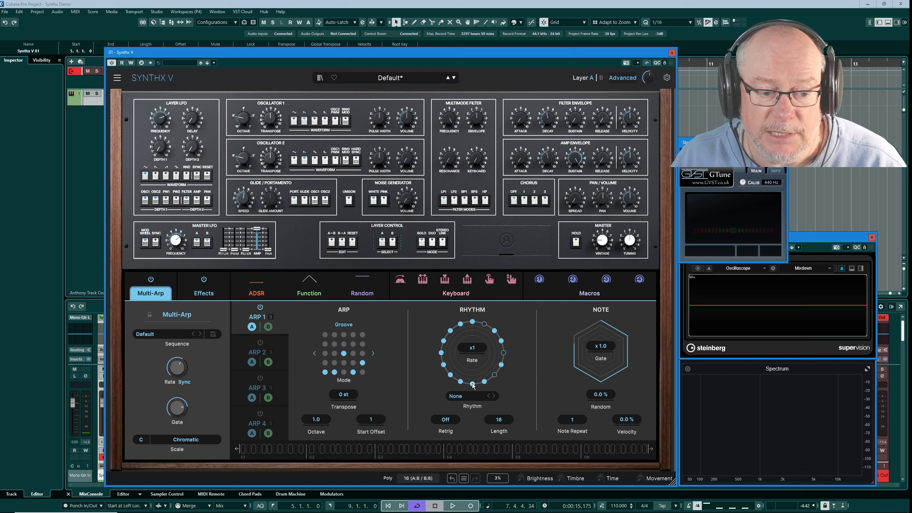
{"action": "left_click", "coordinate": [451, 375]}
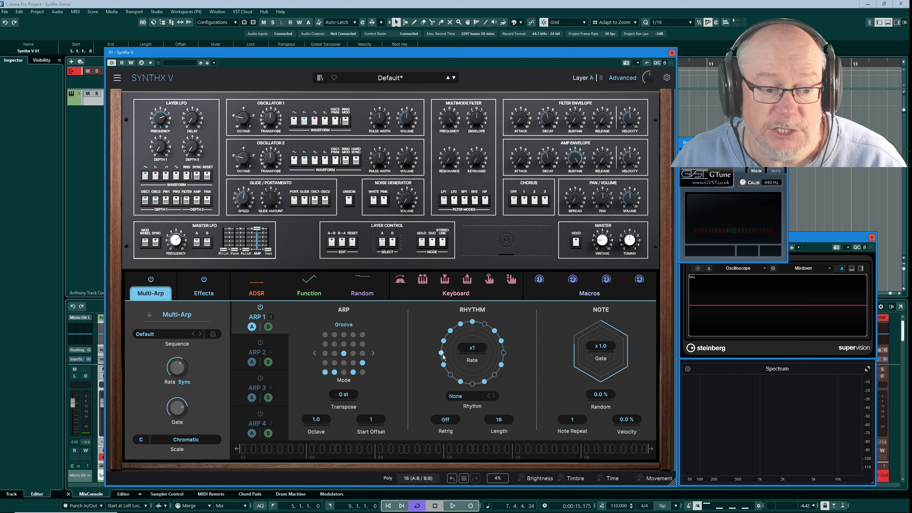
{"action": "left_click", "coordinate": [442, 353]}
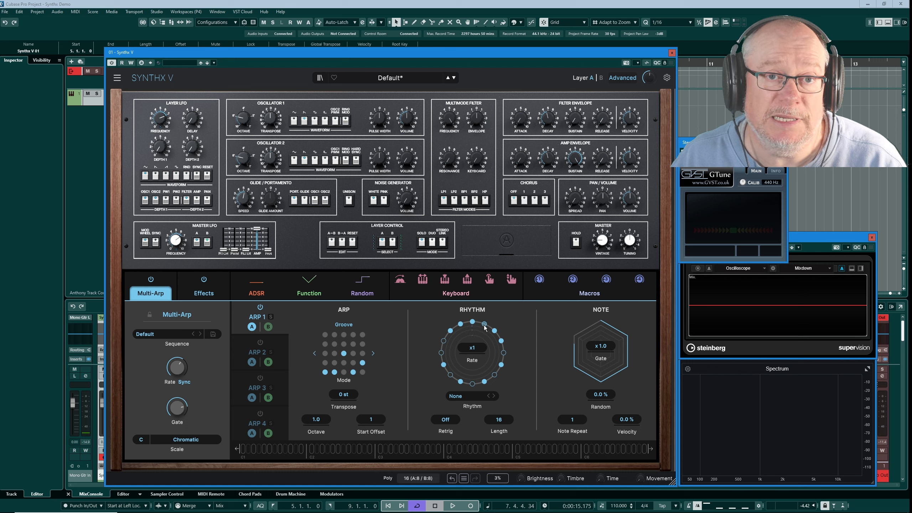
Set ARP 1's mode to the classic Up pattern and try out its rate multiplier, ending at x1
{"action": "left_click", "coordinate": [354, 361]}
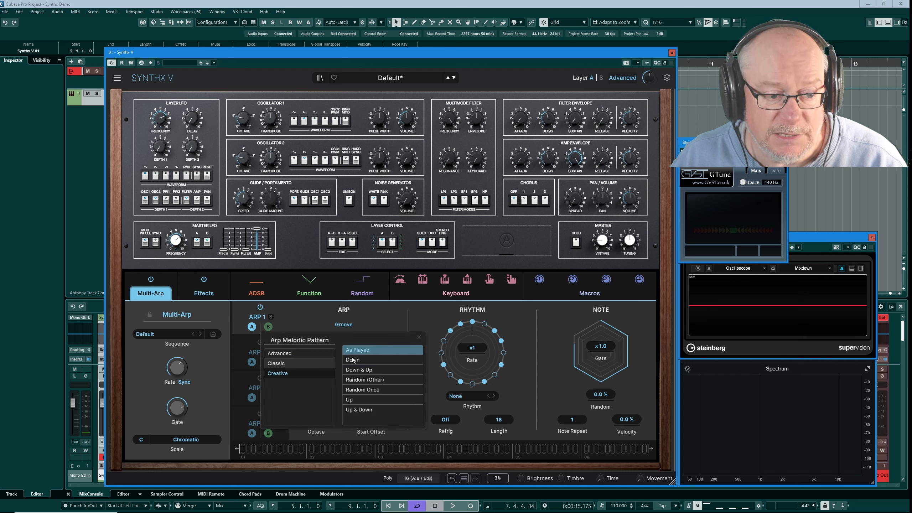
{"action": "left_click", "coordinate": [363, 399]}
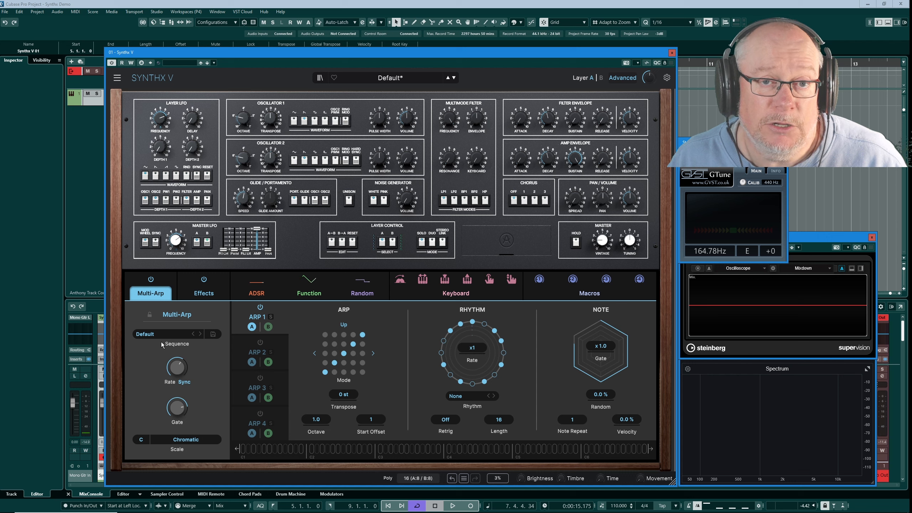
{"action": "mouse_move", "coordinate": [178, 367]}
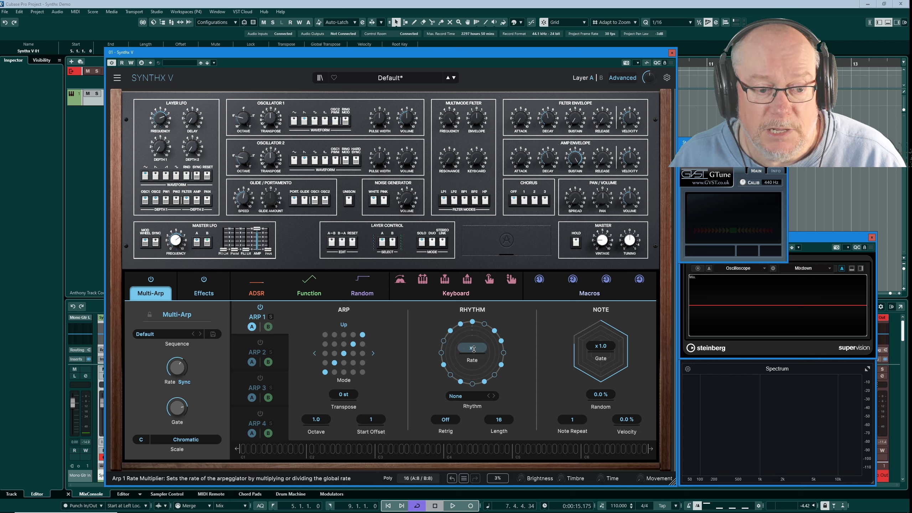
{"action": "left_click_drag", "start_coordinate": [474, 349], "coordinate": [435, 352]}
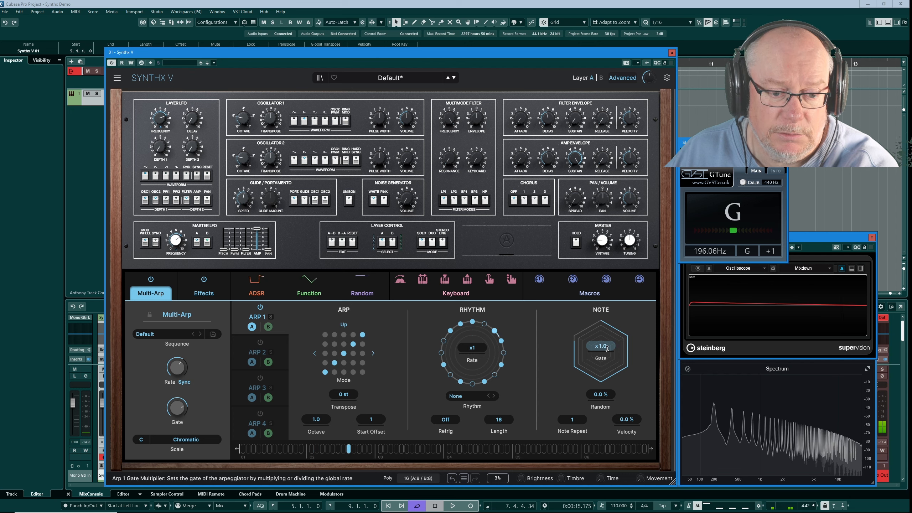
Try lower settings for ARP 1's gate multiplier, including x0.4, and for the master gate, restoring both
{"action": "left_click_drag", "start_coordinate": [607, 348], "coordinate": [606, 354]}
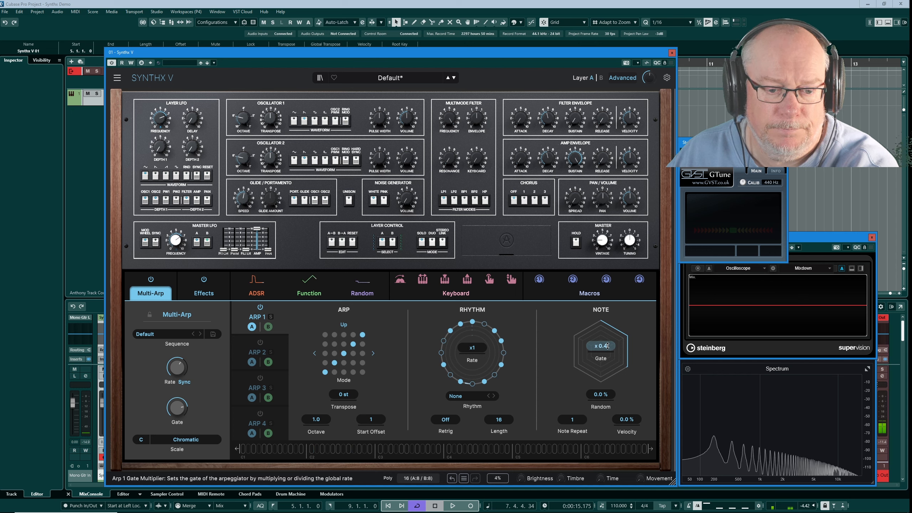
{"action": "left_click_drag", "start_coordinate": [607, 346], "coordinate": [607, 334]}
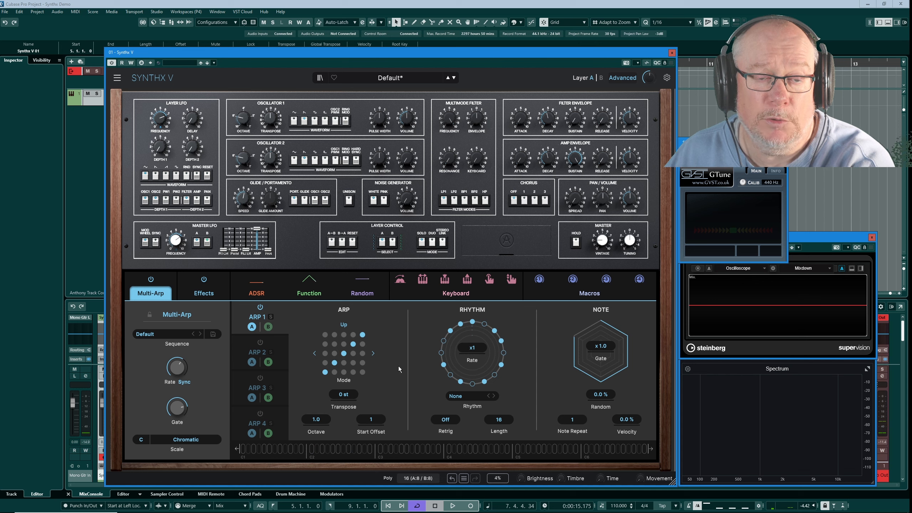
{"action": "mouse_move", "coordinate": [179, 414]}
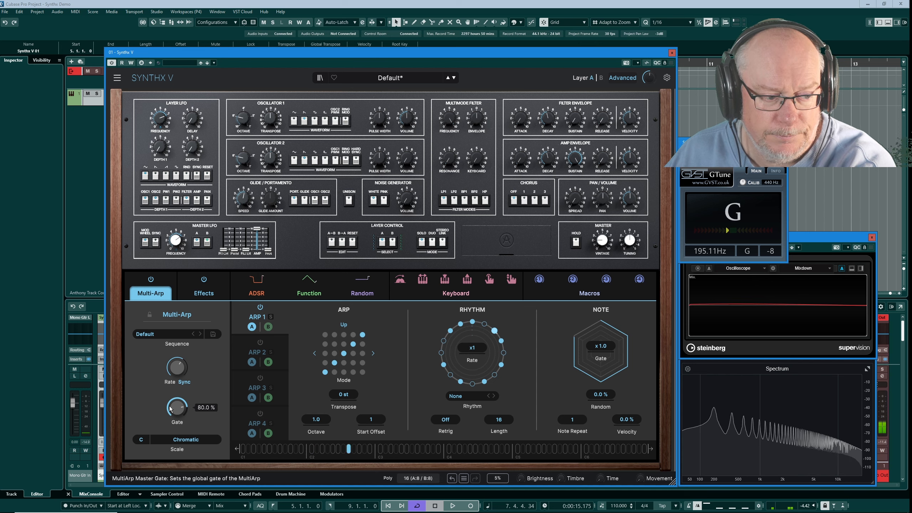
{"action": "left_click_drag", "start_coordinate": [171, 409], "coordinate": [171, 430]}
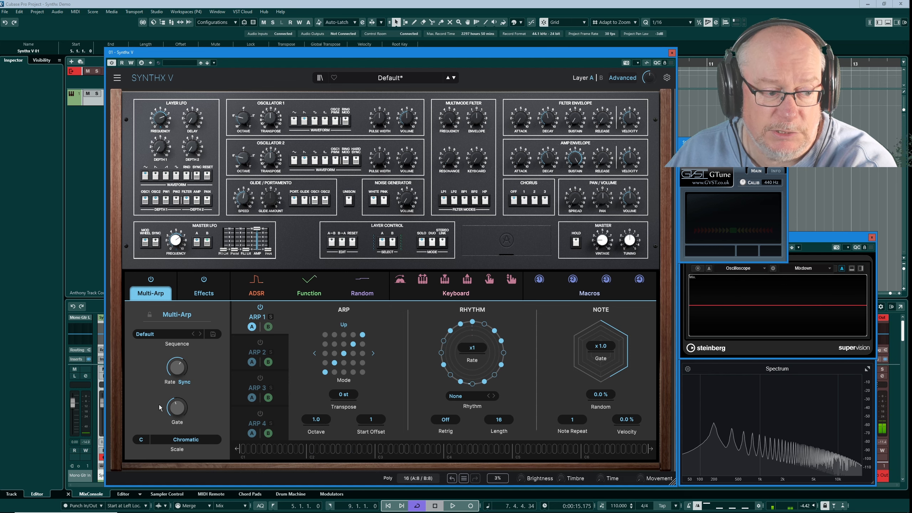
{"action": "left_click_drag", "start_coordinate": [176, 408], "coordinate": [176, 406]}
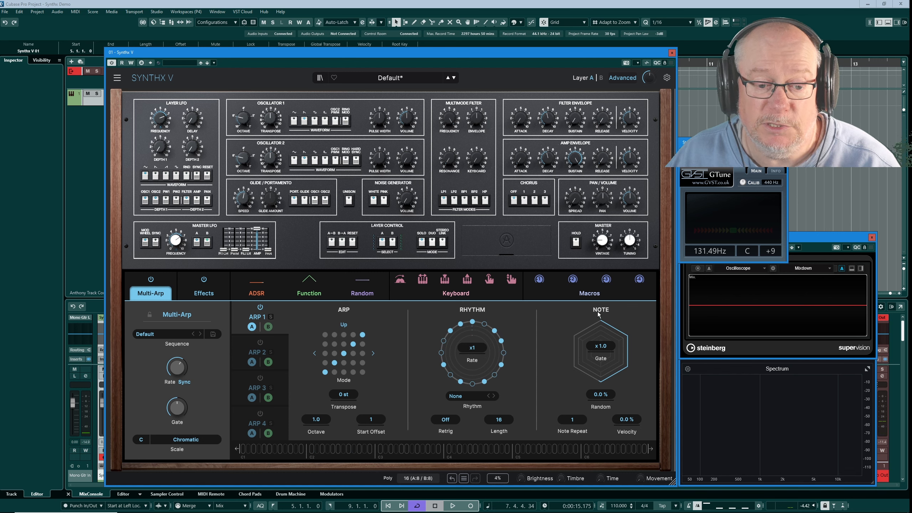
{"action": "mouse_move", "coordinate": [599, 369]}
{"action": "left_mouse_down"}
{"action": "mouse_move", "coordinate": [599, 353]}
{"action": "mouse_move", "coordinate": [598, 370]}
{"action": "left_mouse_up"}
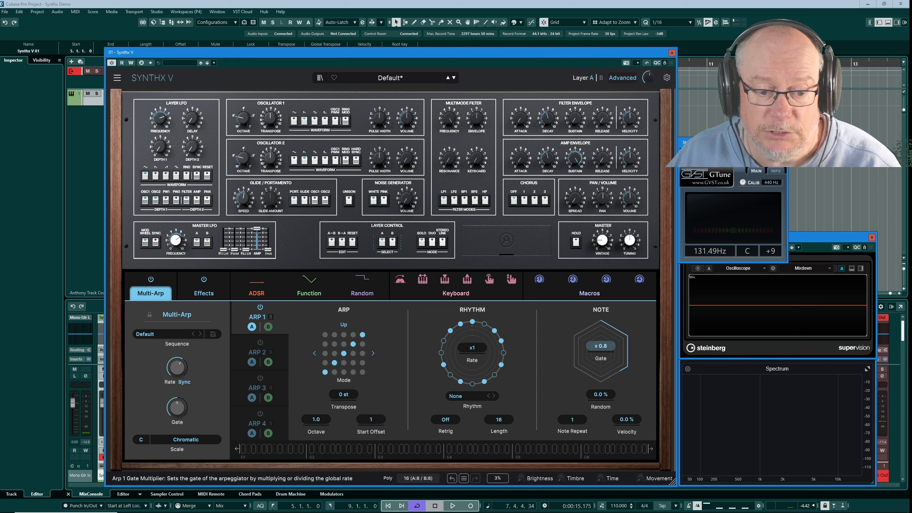
{"action": "left_click_drag", "start_coordinate": [177, 408], "coordinate": [177, 402]}
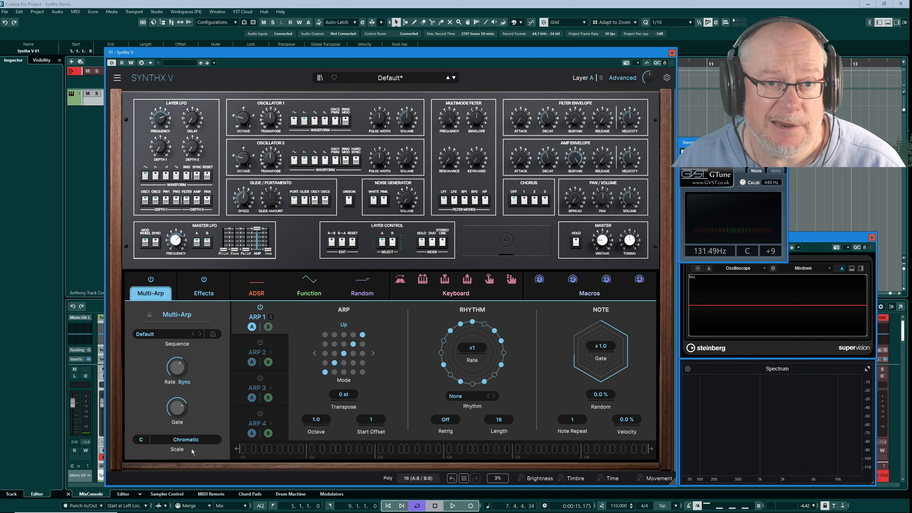
Try the Natural Minor scale for the Multi-Arp and return it to Chromatic
{"action": "left_click", "coordinate": [187, 440]}
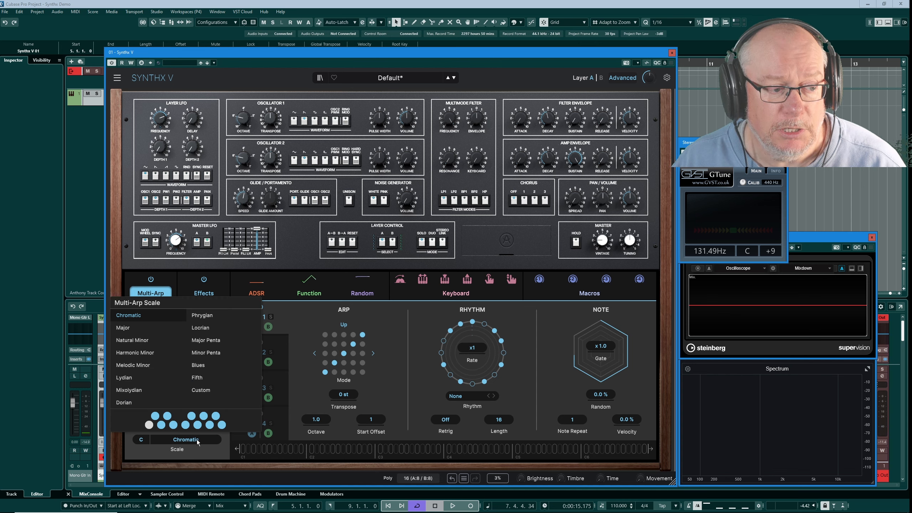
{"action": "left_click", "coordinate": [133, 342]}
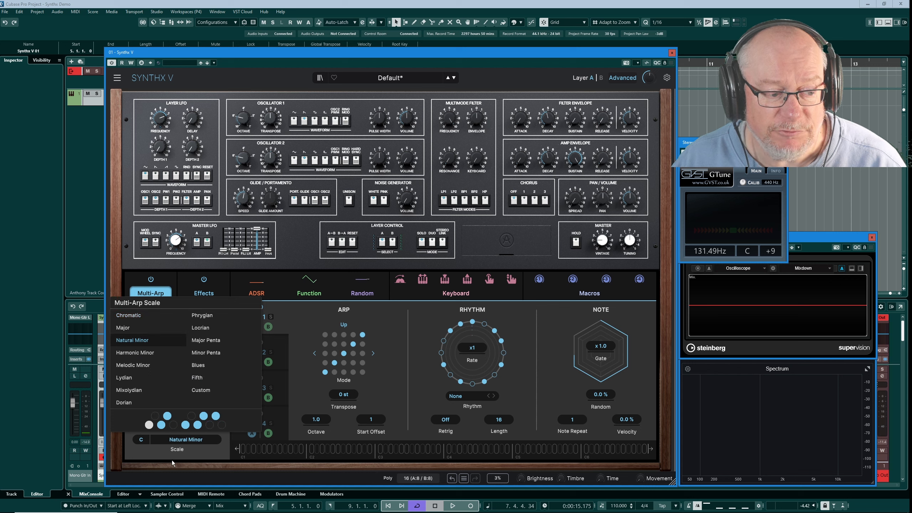
{"action": "left_click", "coordinate": [148, 462]}
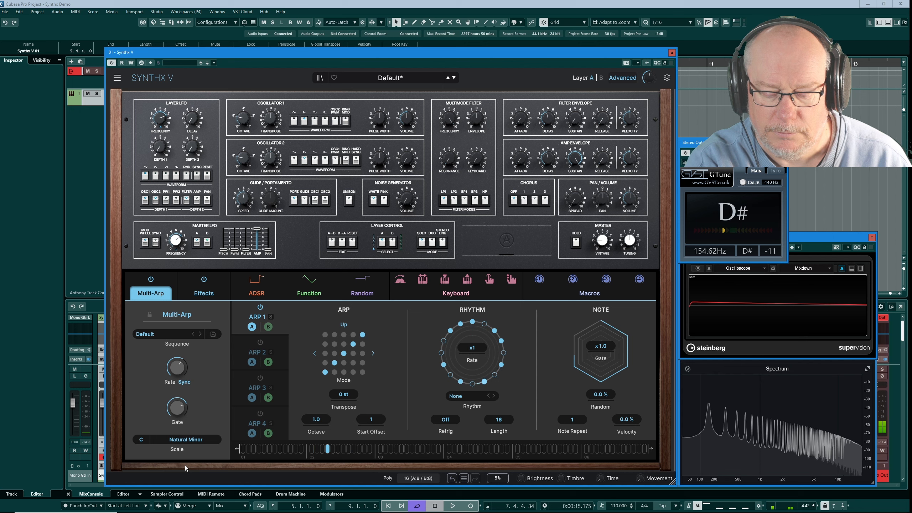
{"action": "left_click", "coordinate": [186, 440]}
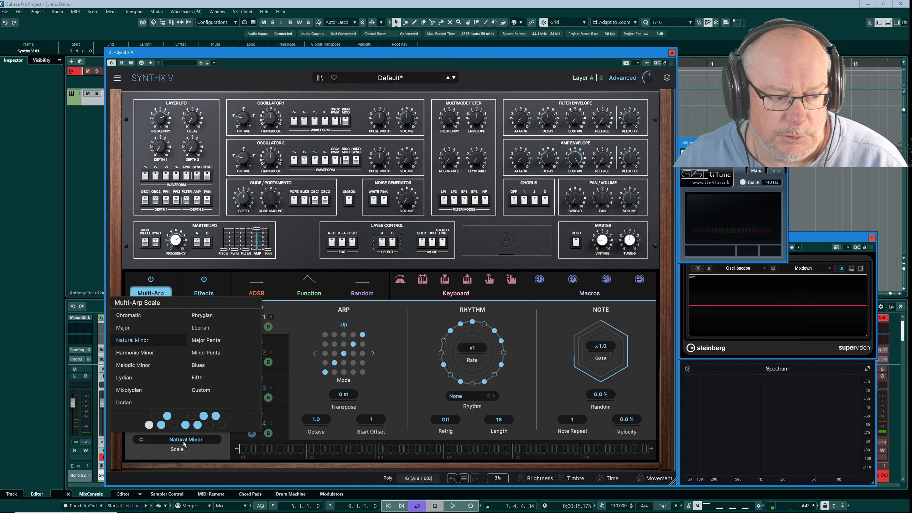
{"action": "left_click", "coordinate": [132, 316]}
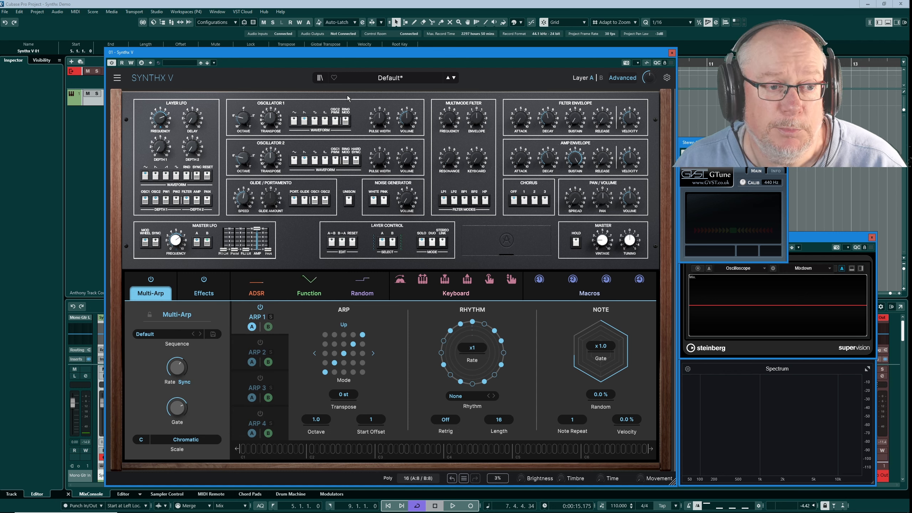
Load the Faery's Hideout preset from the Sequence category
{"action": "left_click", "coordinate": [408, 78]}
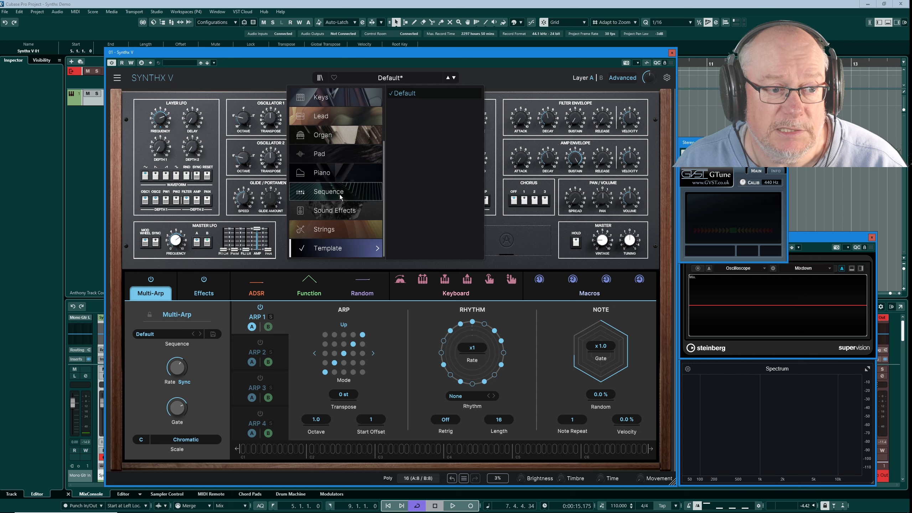
{"action": "mouse_move", "coordinate": [341, 197]}
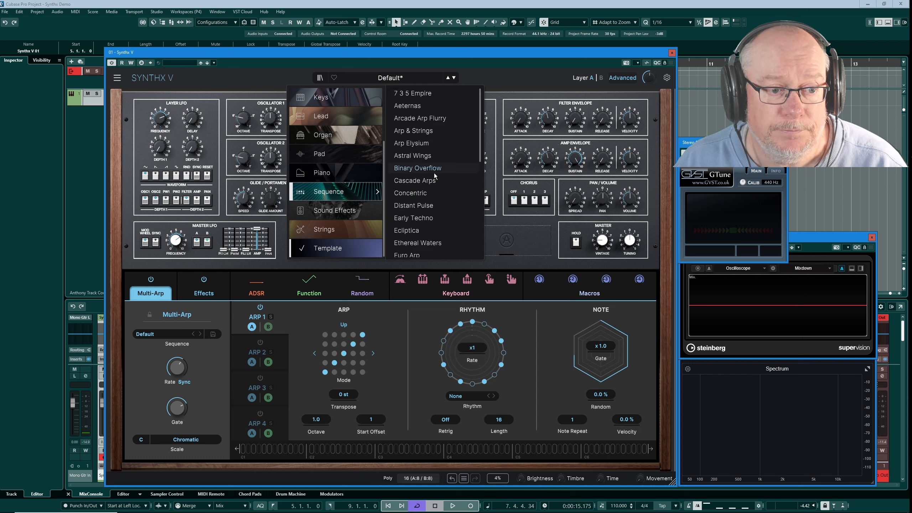
{"action": "scroll", "coordinate": [427, 190], "scroll_direction": "down", "scroll_amount": 1}
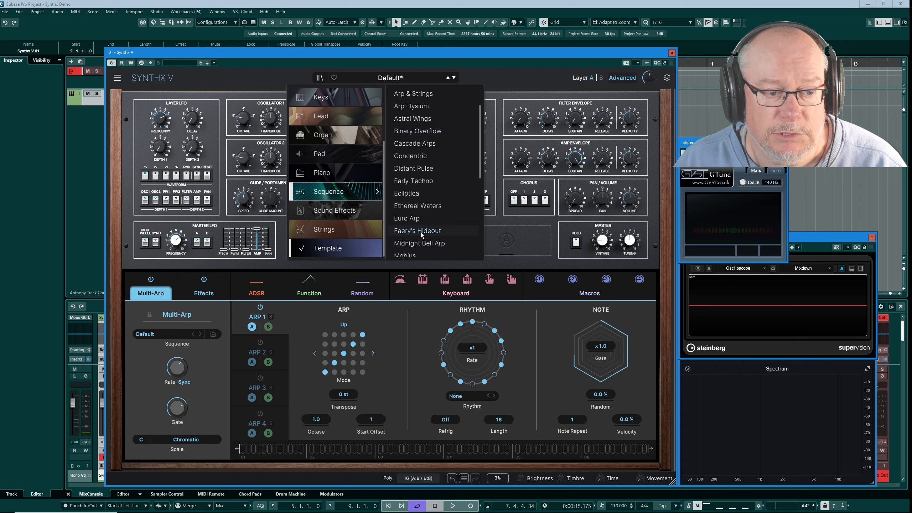
{"action": "left_click", "coordinate": [421, 231]}
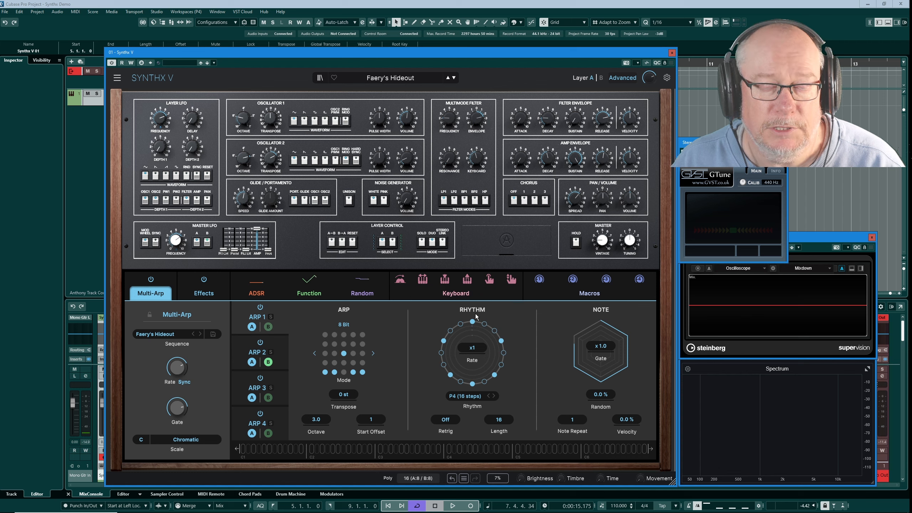
Examine the mode, rhythm and rate settings of ARP 2, ARP 3 and ARP 4, ending back on ARP 1
{"action": "mouse_move", "coordinate": [539, 249]}
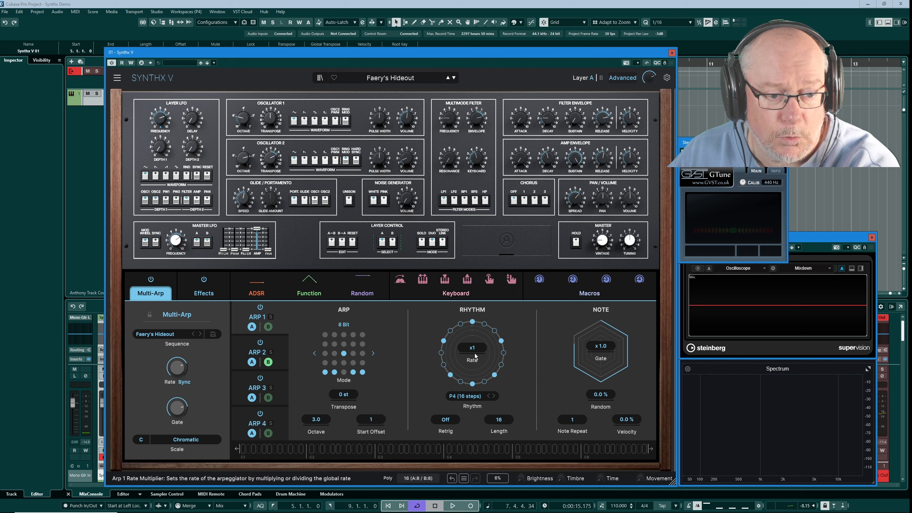
{"action": "left_click", "coordinate": [259, 355]}
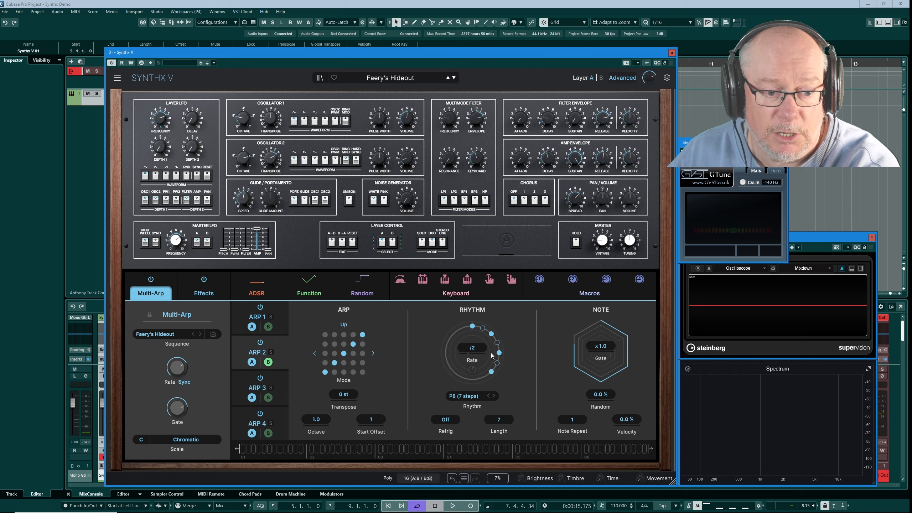
{"action": "left_click", "coordinate": [258, 390]}
{"action": "left_click", "coordinate": [259, 425]}
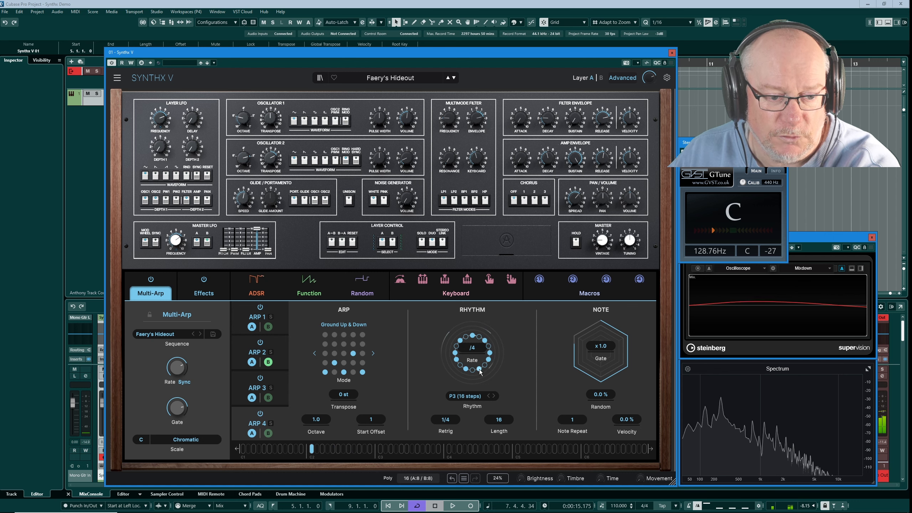
{"action": "left_click", "coordinate": [261, 387]}
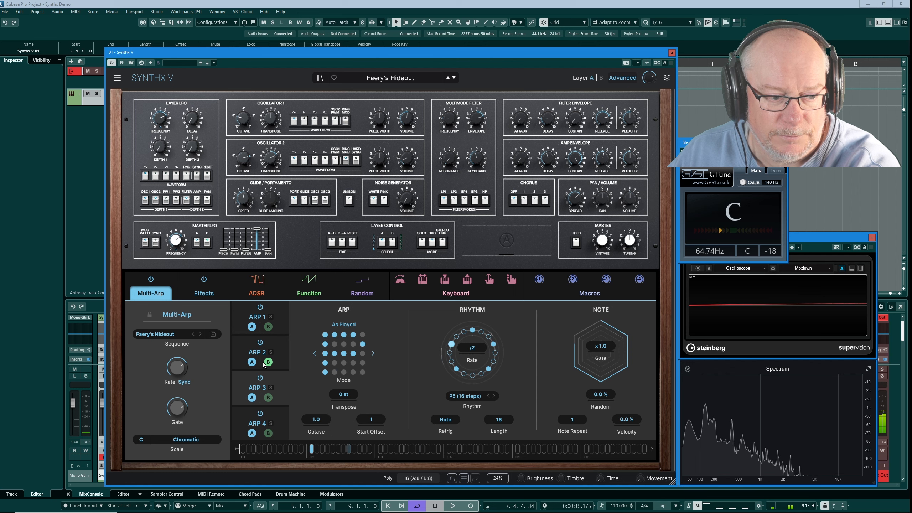
{"action": "left_click", "coordinate": [259, 316]}
{"action": "left_click", "coordinate": [260, 316]}
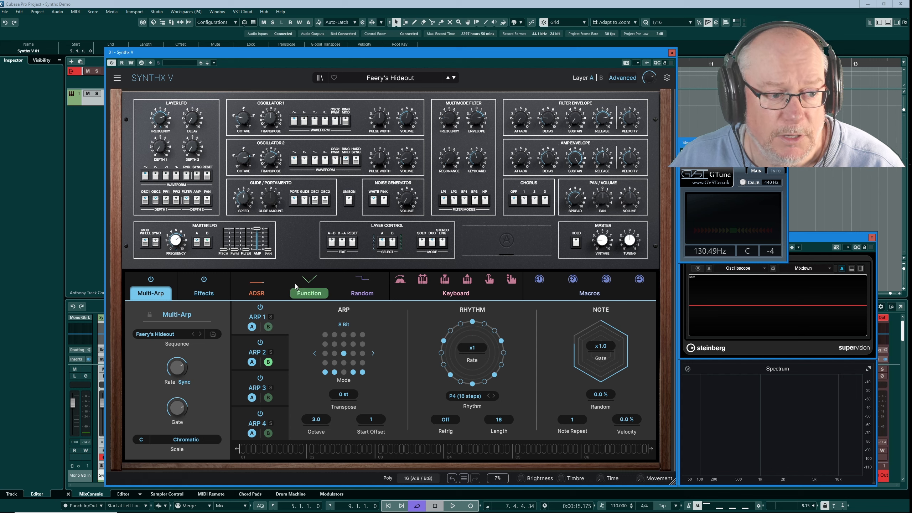
Solo ARP 1, ARP 2 and ARP 3 one after another to hear what each contributes
{"action": "left_click", "coordinate": [271, 317]}
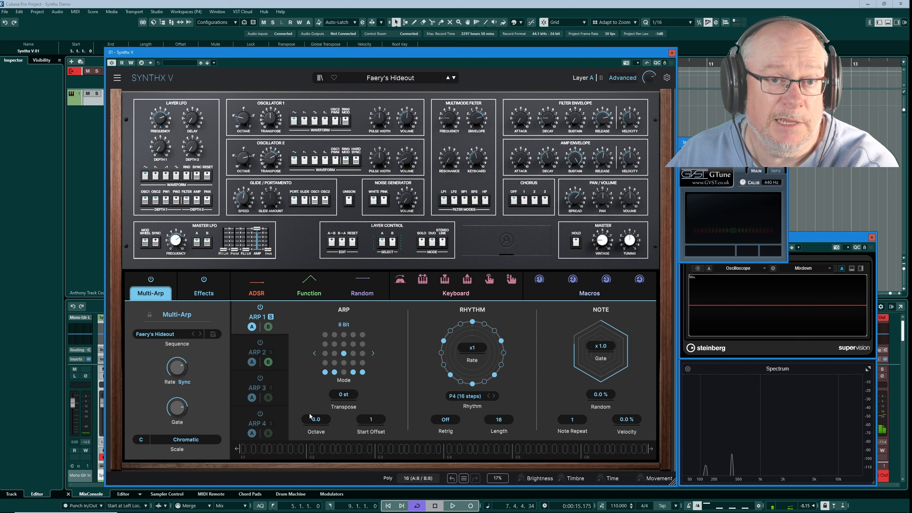
{"action": "left_click", "coordinate": [265, 354]}
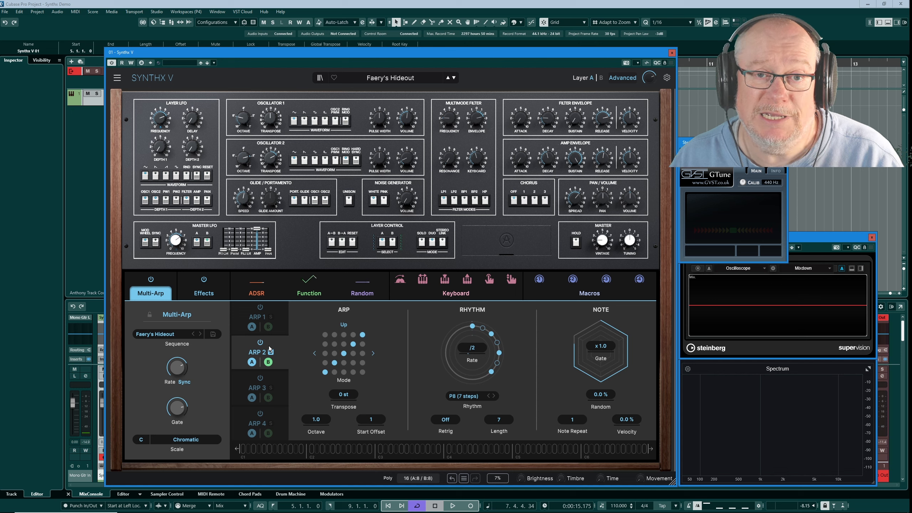
{"action": "left_click", "coordinate": [271, 388]}
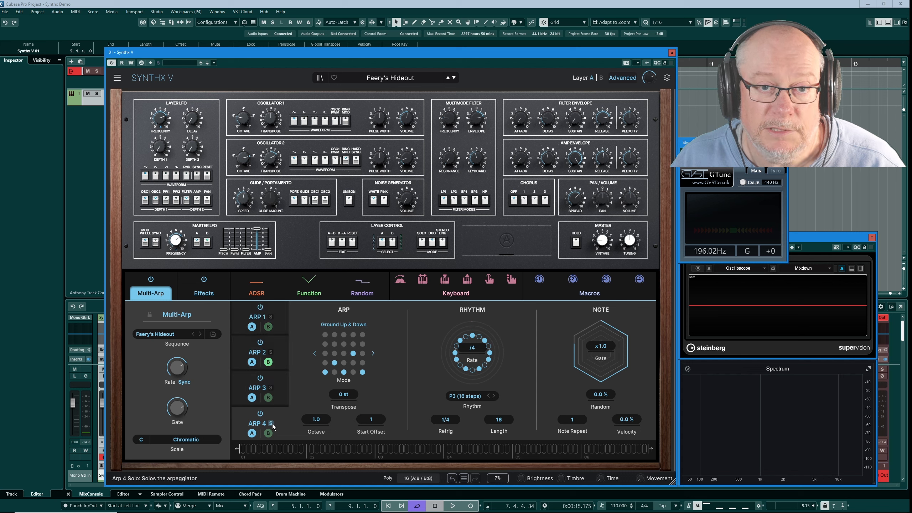
Review the settings of all four arpeggiators in turn, and solo ARP 4 briefly before restoring the full mix
{"action": "left_click", "coordinate": [259, 321]}
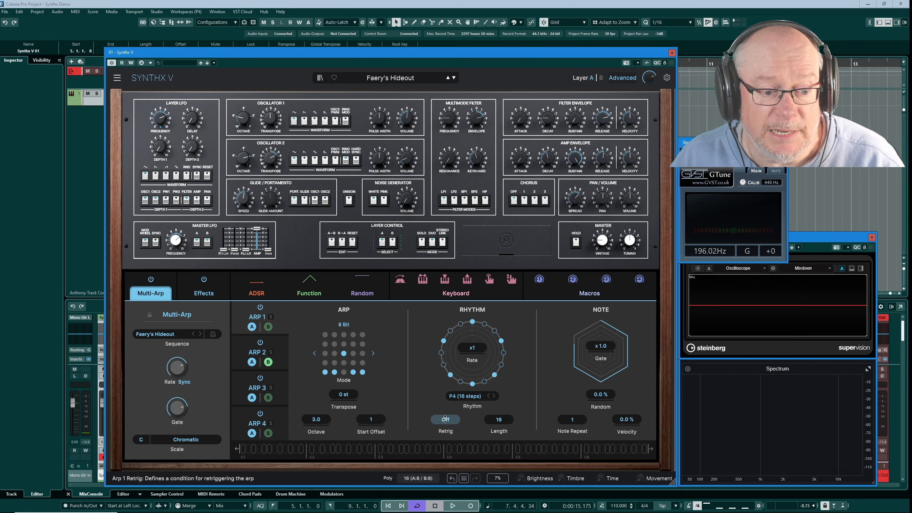
{"action": "left_click", "coordinate": [254, 353]}
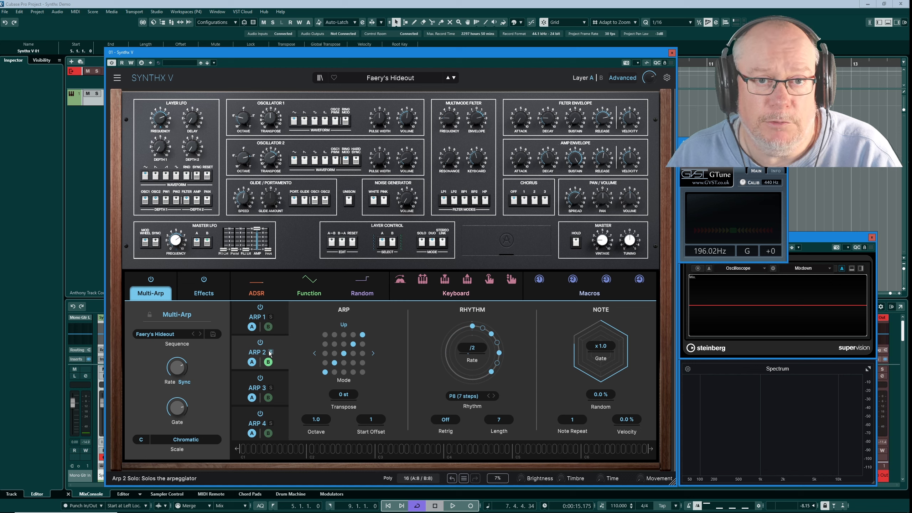
{"action": "left_click", "coordinate": [257, 389]}
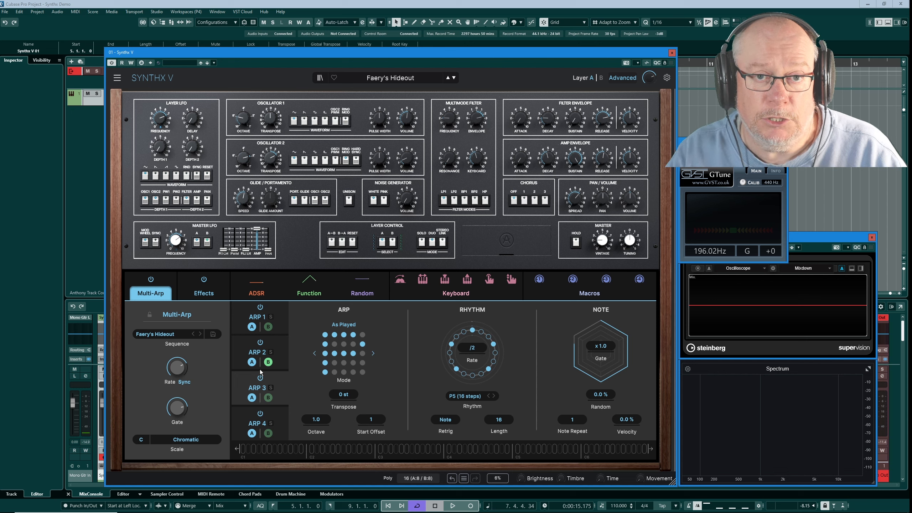
{"action": "left_click", "coordinate": [254, 425]}
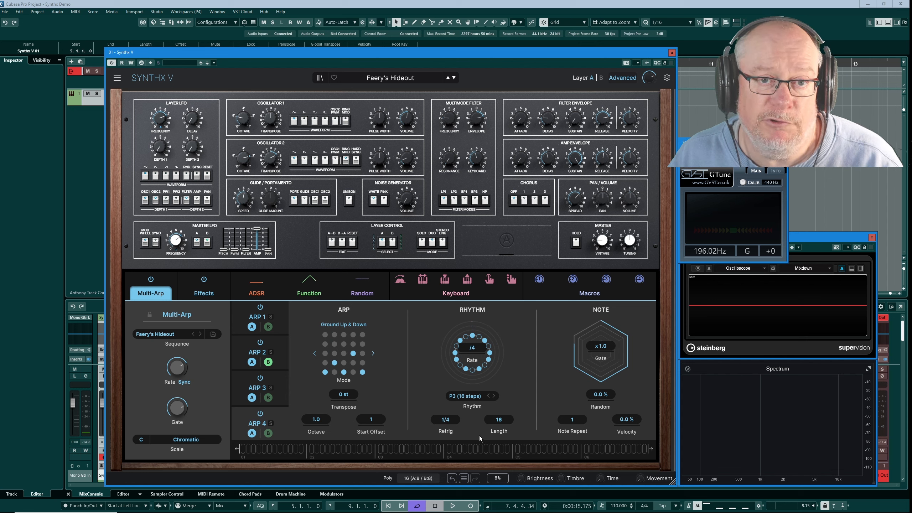
{"action": "left_click", "coordinate": [271, 424]}
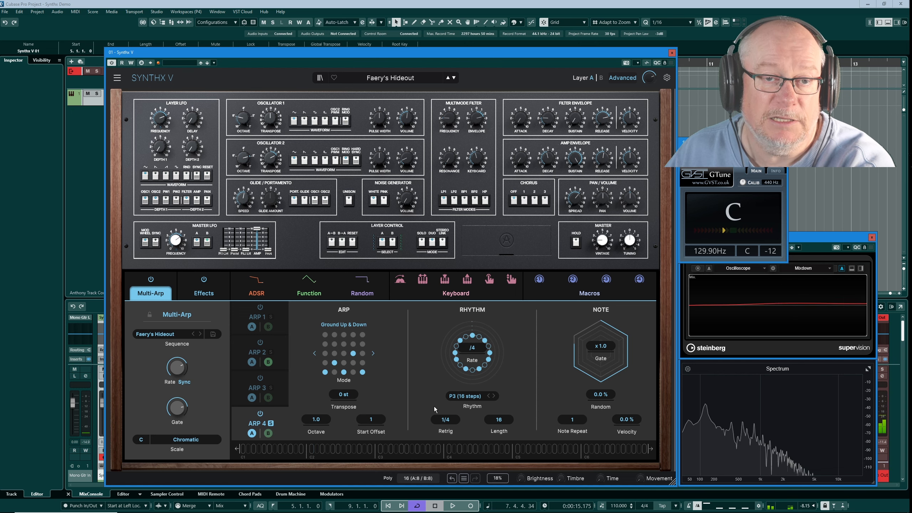
{"action": "left_click", "coordinate": [271, 424]}
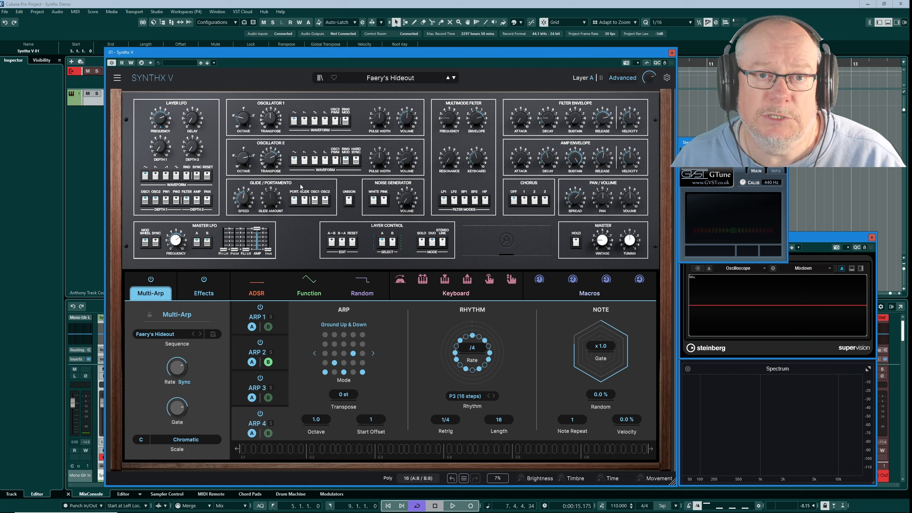
Load the Default preset from the Template category
{"action": "left_click", "coordinate": [394, 84]}
{"action": "mouse_move", "coordinate": [336, 248]}
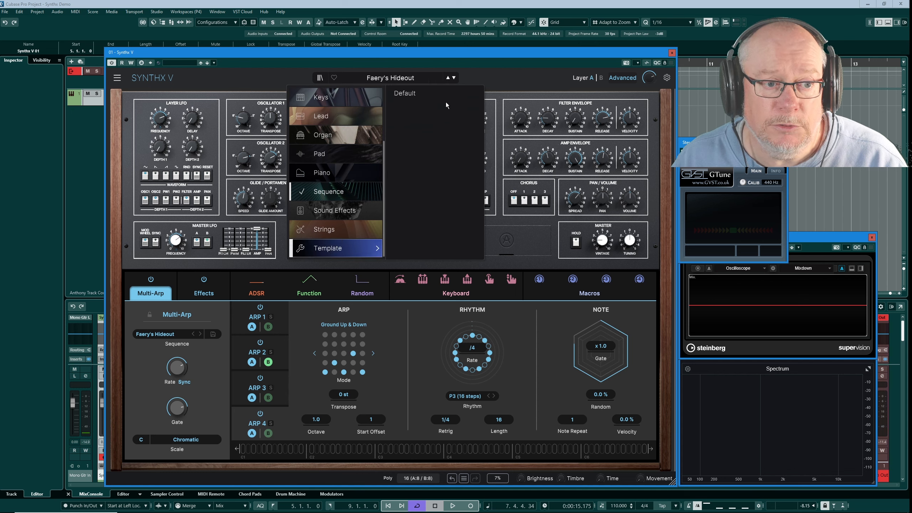
{"action": "left_click", "coordinate": [405, 94]}
Change the Function modulator's type to Sequencer
{"action": "left_click", "coordinate": [309, 289]}
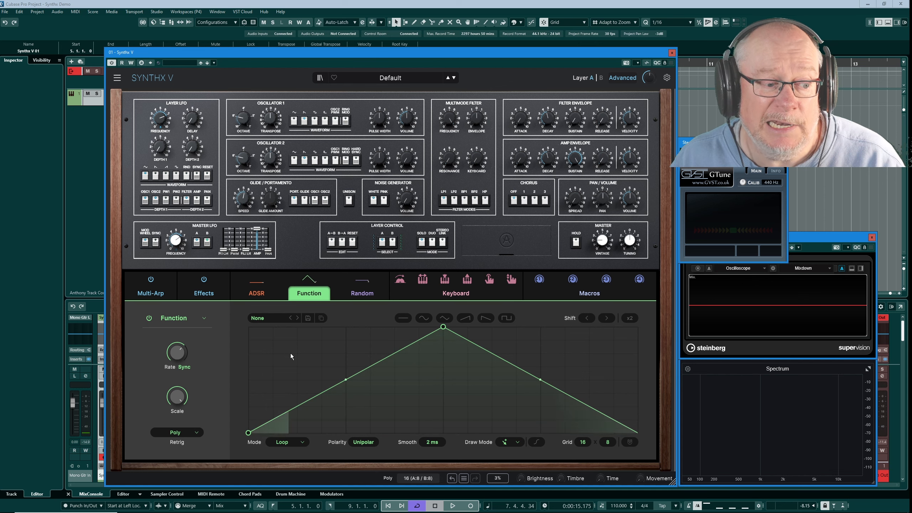
{"action": "left_click", "coordinate": [163, 319]}
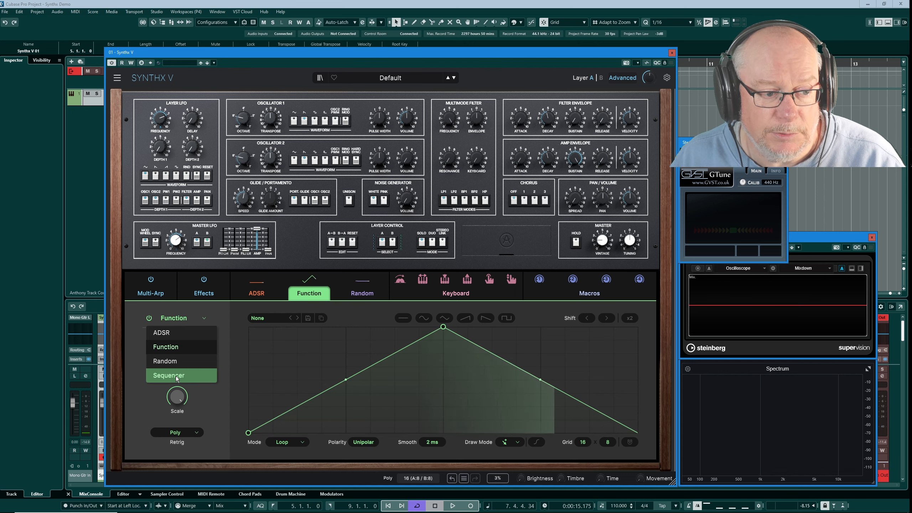
{"action": "left_click", "coordinate": [190, 380]}
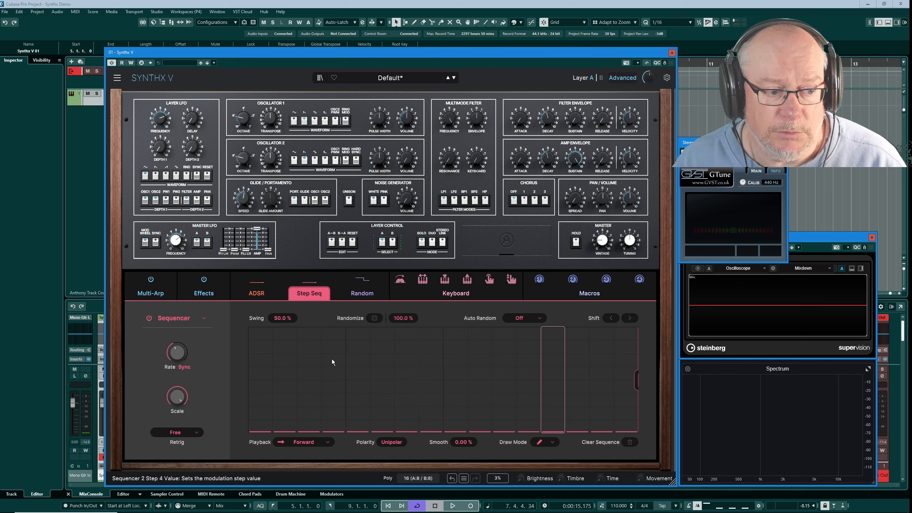
Raise sequencer steps 1 to 5, 7 and 9 to varied levels, with step 7 at about 0.38
{"action": "left_click", "coordinate": [260, 369]}
{"action": "left_click", "coordinate": [284, 386]}
{"action": "left_click", "coordinate": [310, 358]}
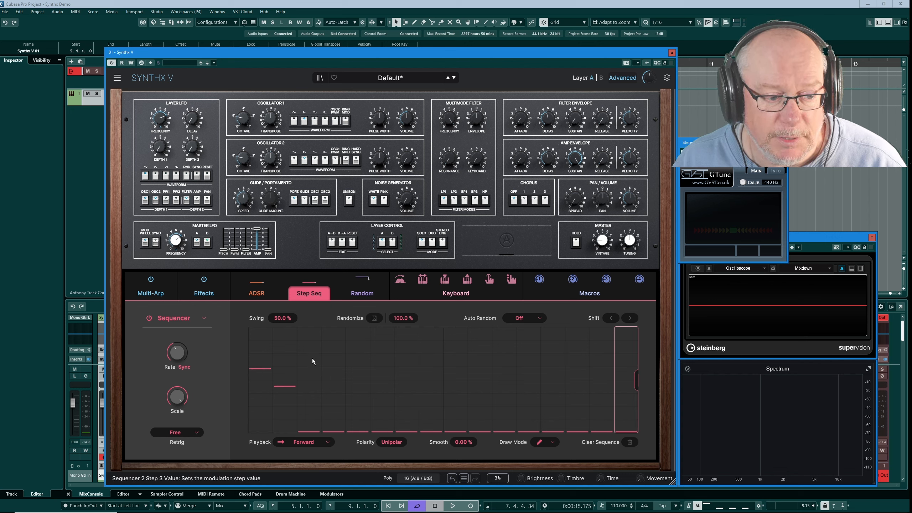
{"action": "left_click", "coordinate": [333, 386]}
{"action": "left_click", "coordinate": [359, 357]}
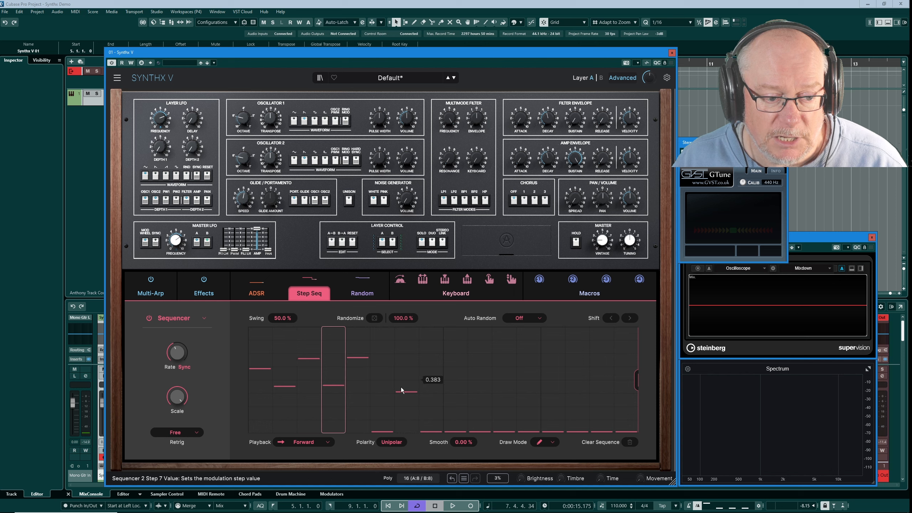
{"action": "left_click", "coordinate": [404, 392]}
{"action": "left_click", "coordinate": [453, 358]}
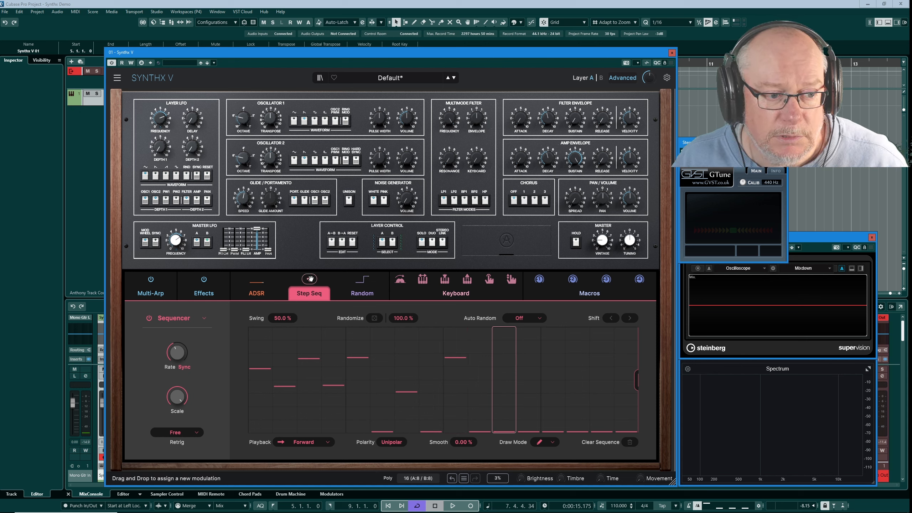
Assign the step sequencer to modulate the multimode filter's frequency with an amount of about 0.89
{"action": "left_click_drag", "start_coordinate": [310, 279], "coordinate": [452, 154]}
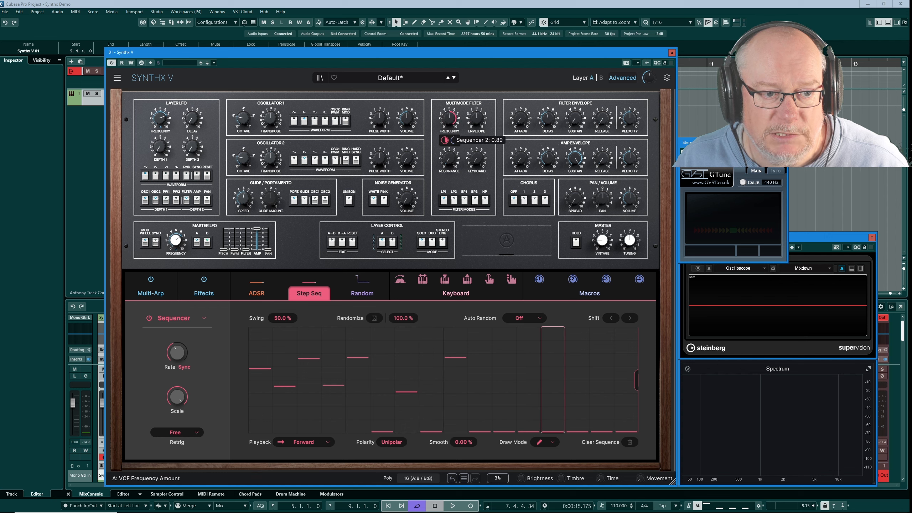
{"action": "mouse_move", "coordinate": [449, 180]}
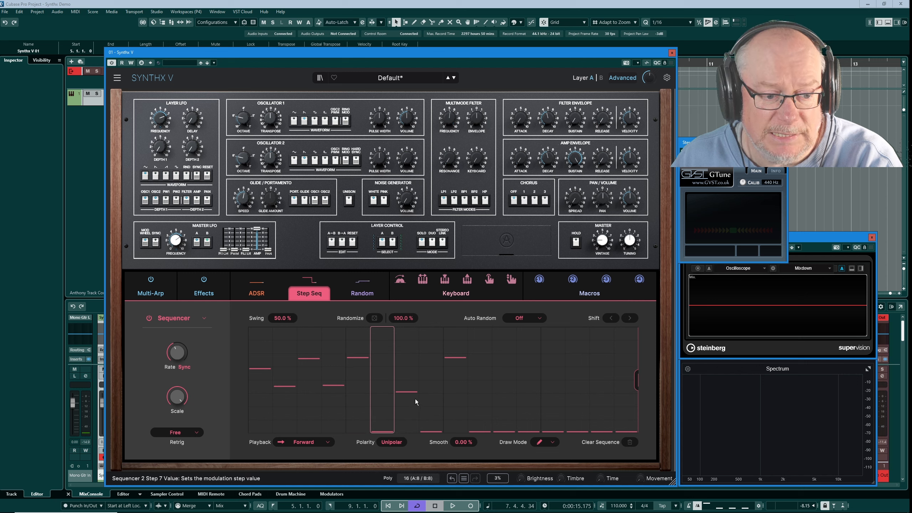
Shorten the sequence to eight steps and reshape the levels of steps 2 to 6 and 8
{"action": "left_click", "coordinate": [437, 397]}
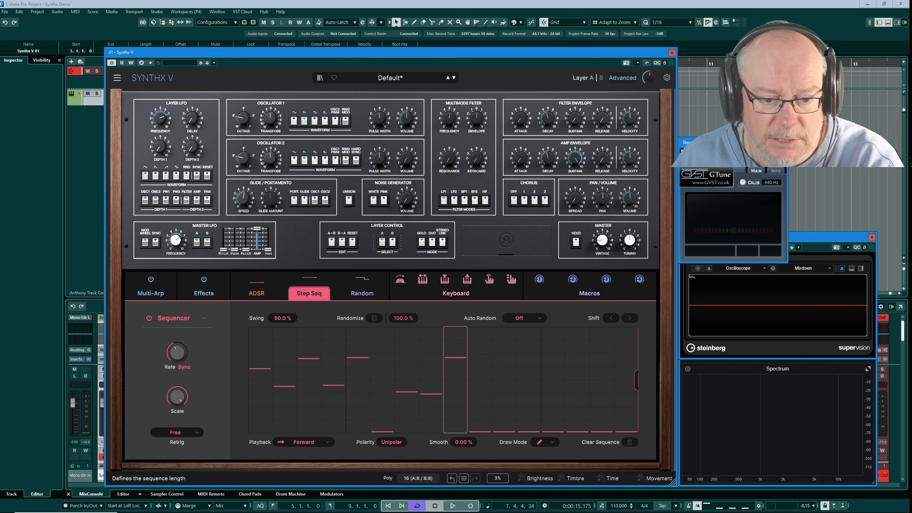
{"action": "left_click_drag", "start_coordinate": [637, 379], "coordinate": [443, 381]}
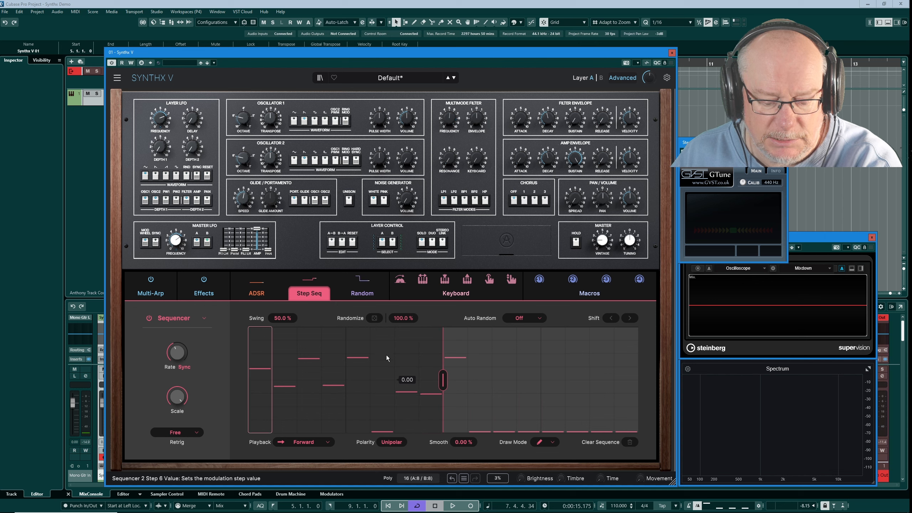
{"action": "left_click", "coordinate": [380, 409]}
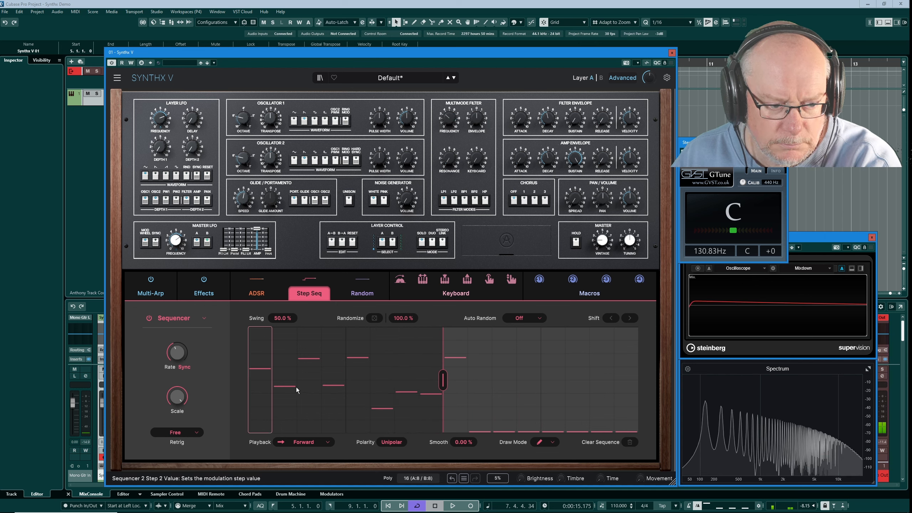
{"action": "left_click", "coordinate": [351, 383]}
{"action": "left_click", "coordinate": [429, 371]}
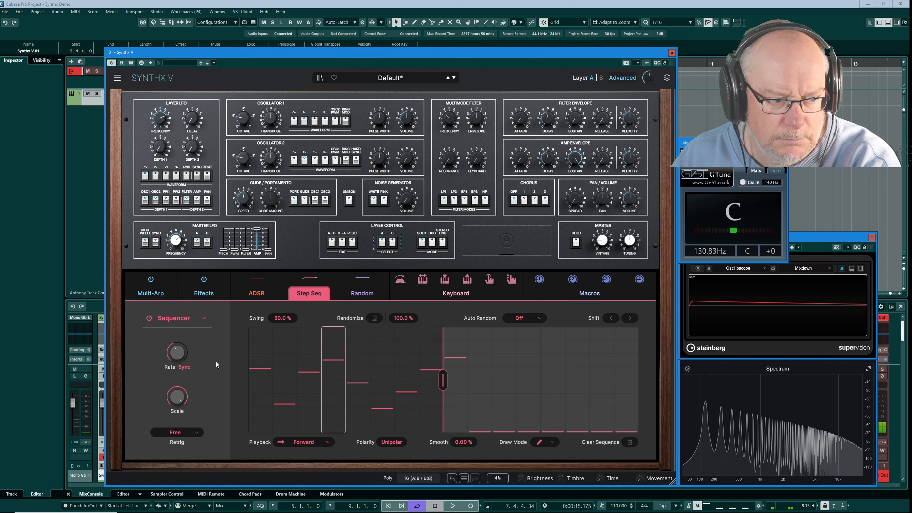
Increase the sequencer's rate and lower the multimode filter's frequency
{"action": "mouse_move", "coordinate": [176, 356]}
{"action": "left_click_drag", "start_coordinate": [176, 353], "coordinate": [177, 346]}
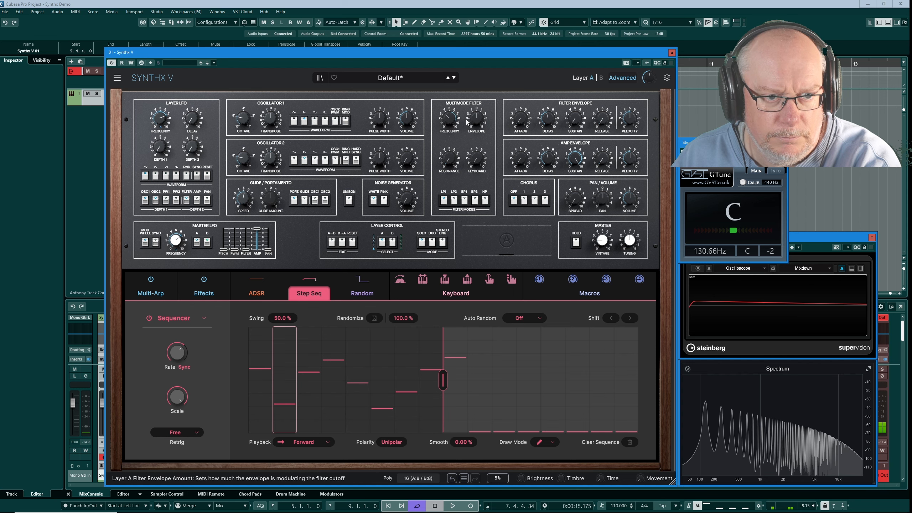
{"action": "left_click_drag", "start_coordinate": [450, 118], "coordinate": [449, 131]}
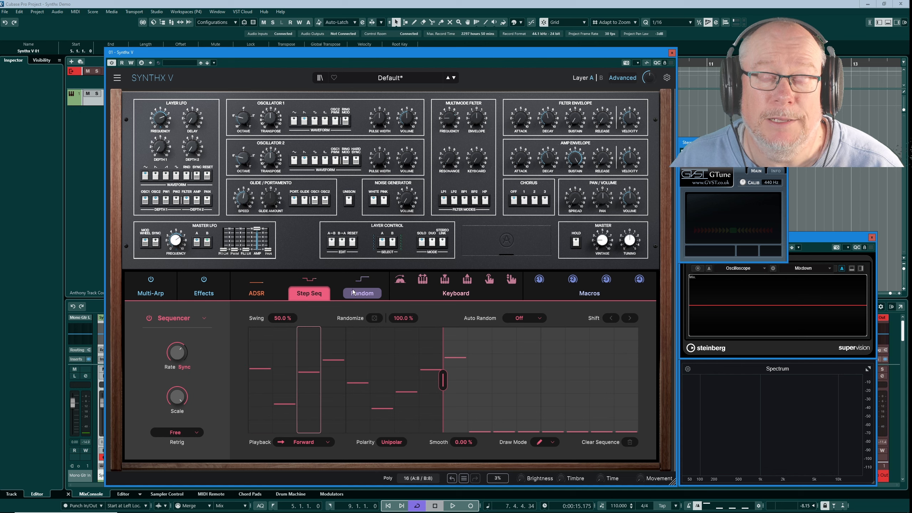
Lower the level of sequencer step 1, raise step 2 slightly and fine-tune step 3
{"action": "left_click", "coordinate": [252, 415]}
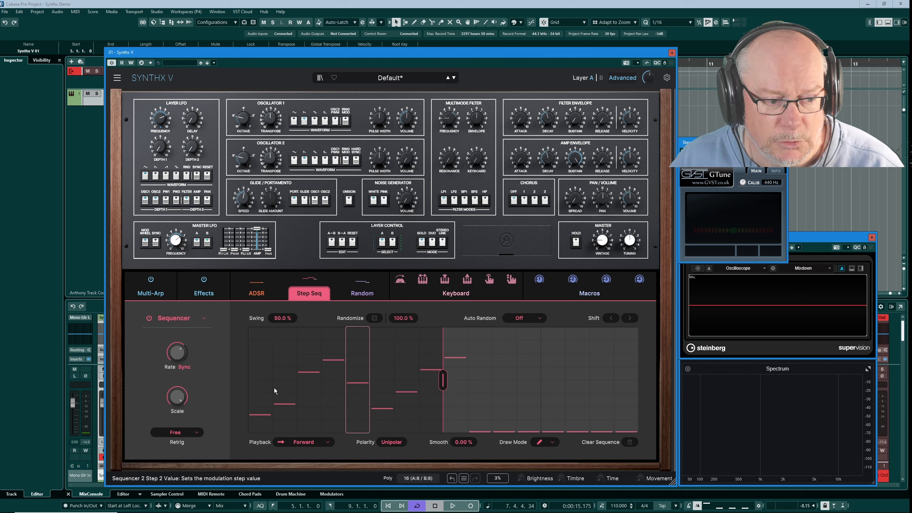
{"action": "left_click", "coordinate": [309, 372]}
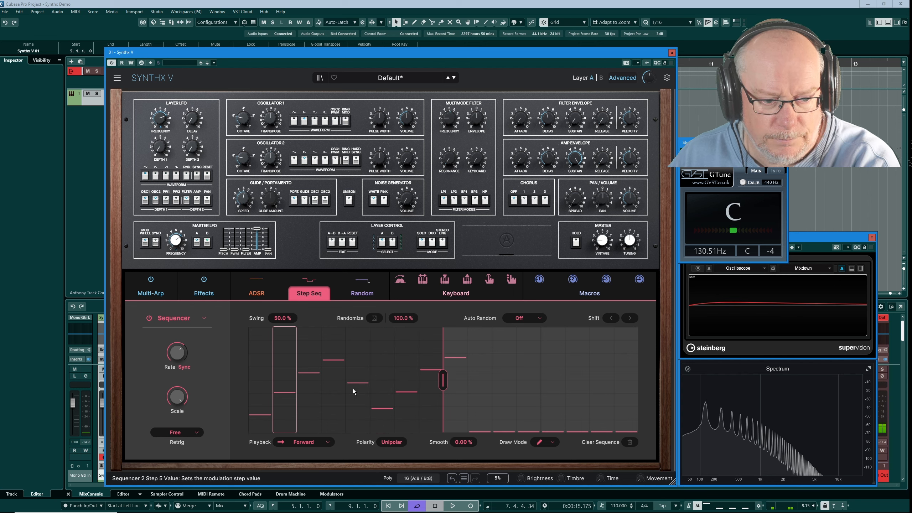
Raise the levels of sequencer steps 5 to 8, lower step 6 slightly, and extend the sequence to twelve steps
{"action": "mouse_move", "coordinate": [363, 389]}
{"action": "left_mouse_down"}
{"action": "mouse_move", "coordinate": [356, 373]}
{"action": "mouse_move", "coordinate": [377, 381]}
{"action": "mouse_move", "coordinate": [423, 348]}
{"action": "left_mouse_up"}
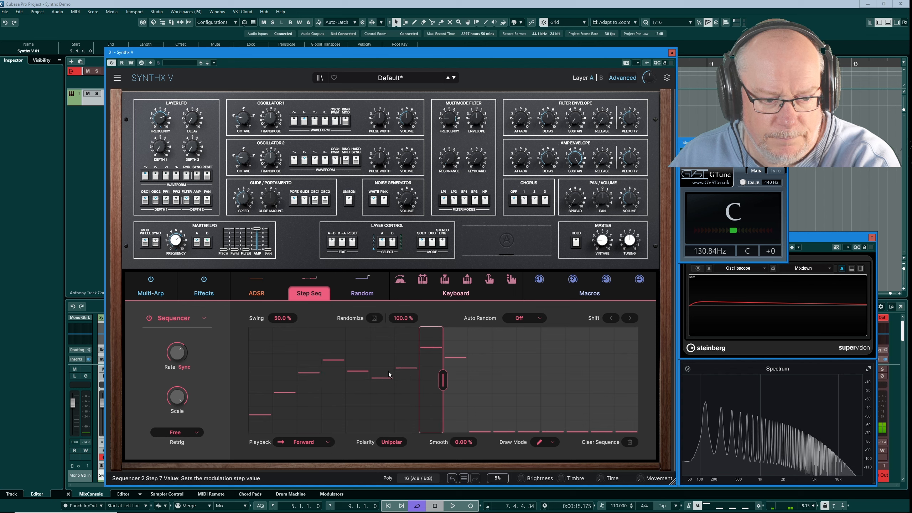
{"action": "left_click", "coordinate": [386, 383]}
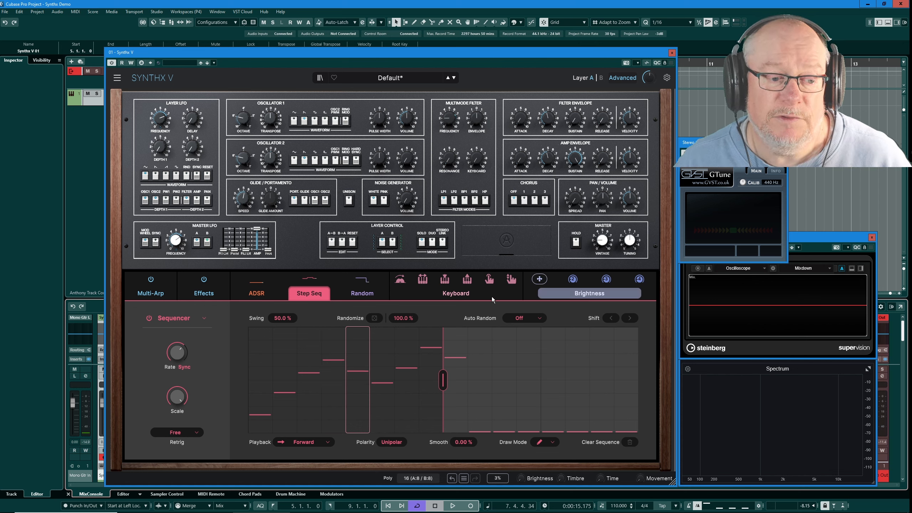
{"action": "mouse_move", "coordinate": [358, 383]}
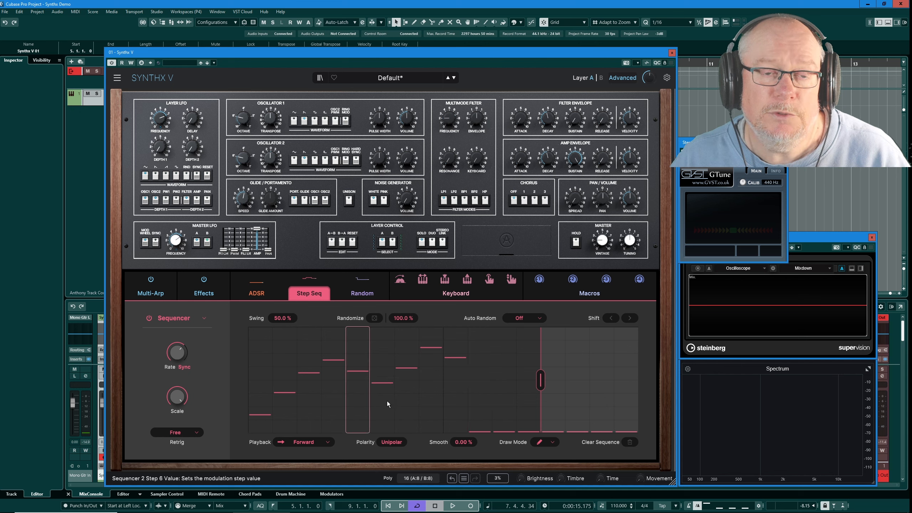
{"action": "mouse_move", "coordinate": [396, 381]}
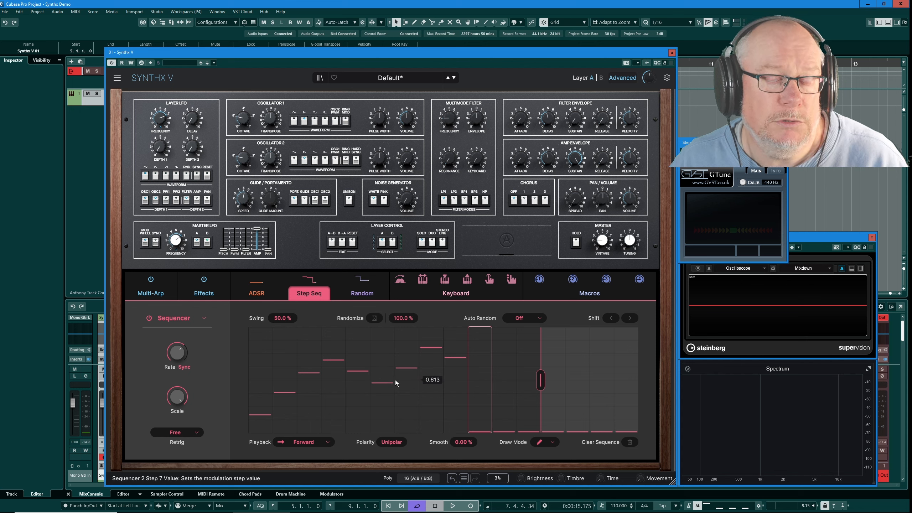
Load the Binary Overflow preset from the Sequence category
{"action": "left_click", "coordinate": [398, 79]}
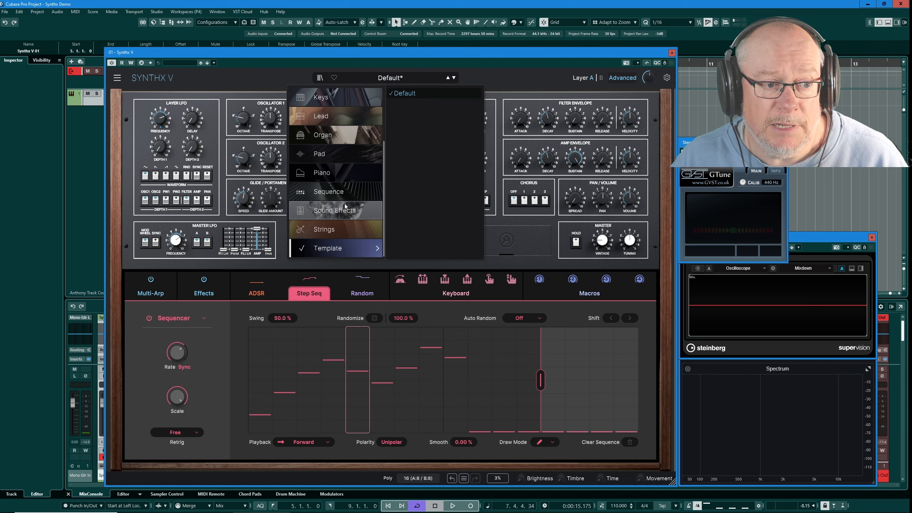
{"action": "mouse_move", "coordinate": [344, 193]}
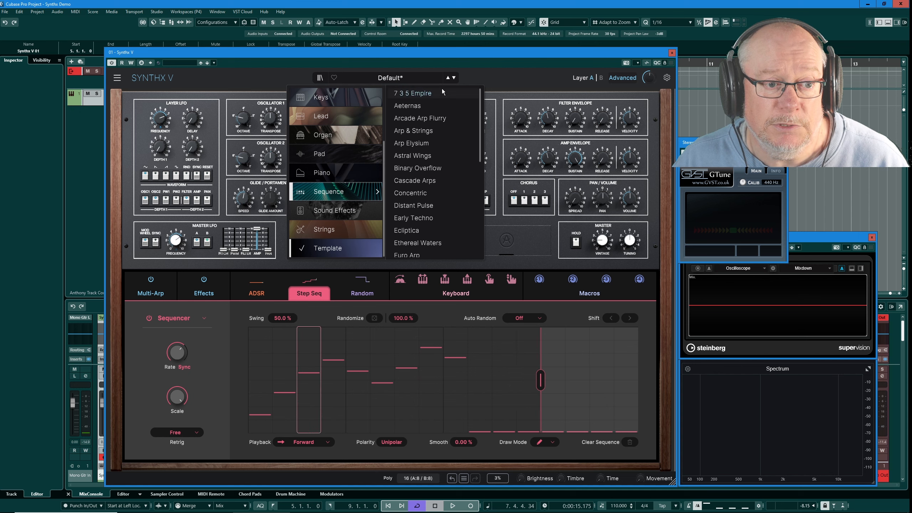
{"action": "left_click", "coordinate": [417, 169]}
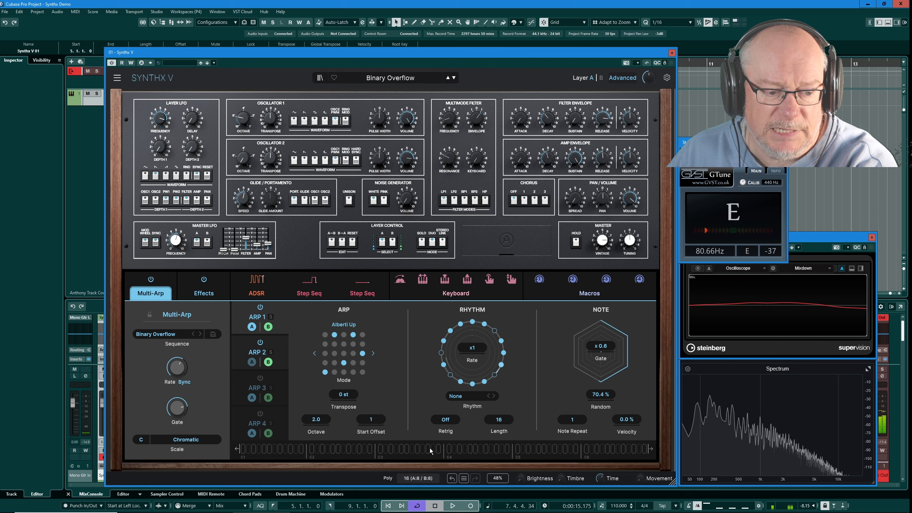
Examine the patterns of the preset's two step sequencers and the modulation destinations assigned to each
{"action": "left_click", "coordinate": [310, 299]}
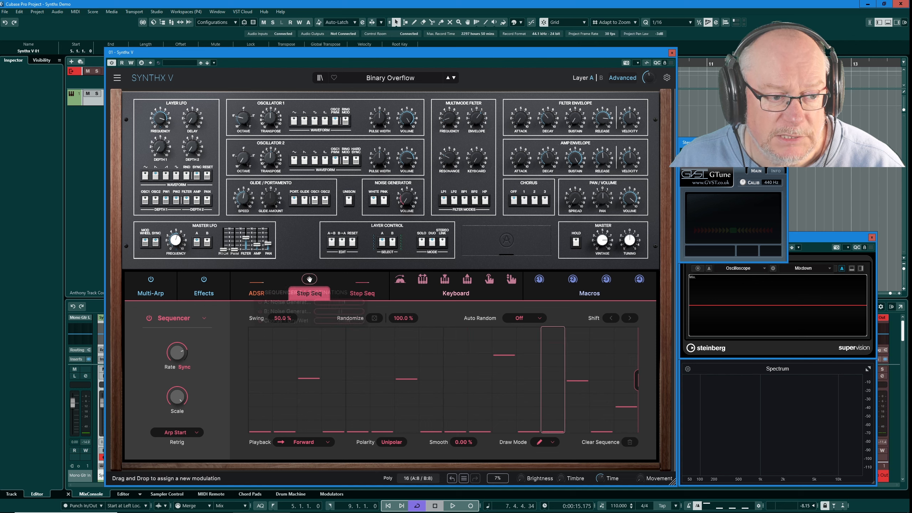
{"action": "mouse_move", "coordinate": [310, 279]}
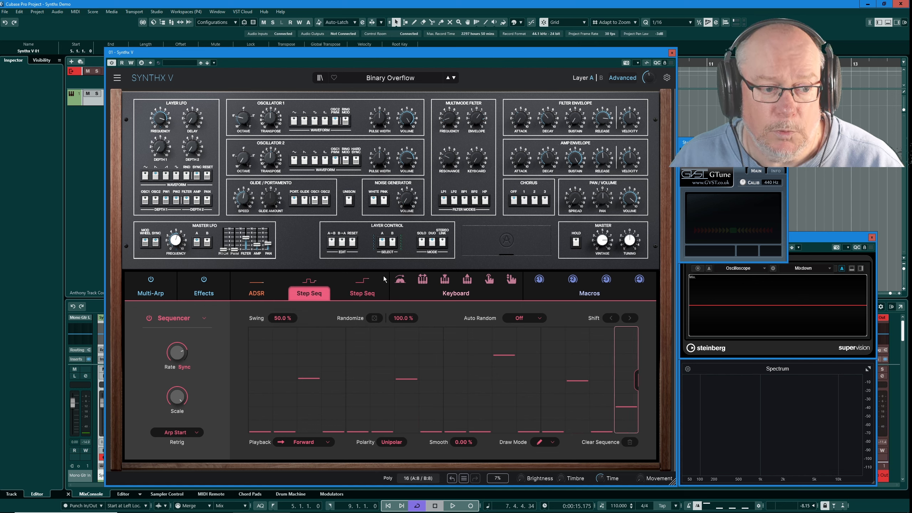
{"action": "left_click", "coordinate": [362, 293]}
{"action": "mouse_move", "coordinate": [362, 280]}
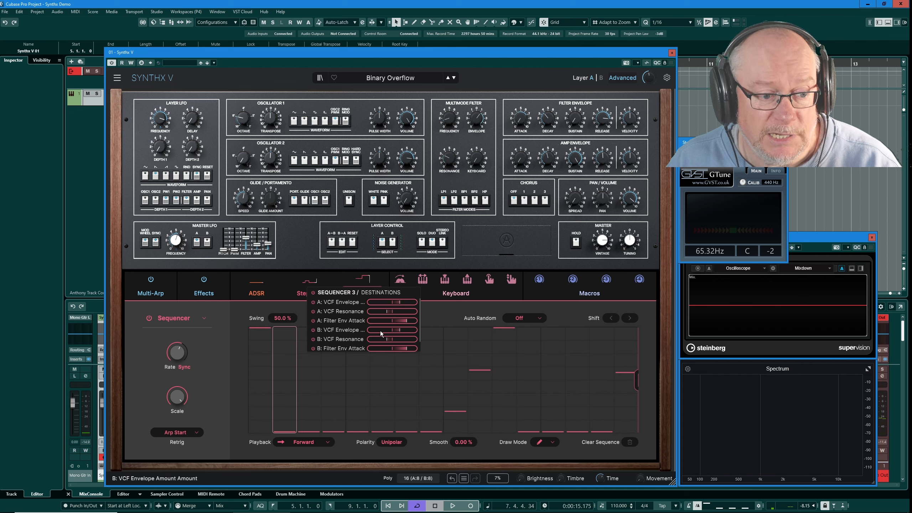
{"action": "scroll", "coordinate": [380, 328], "scroll_direction": "down", "scroll_amount": 1}
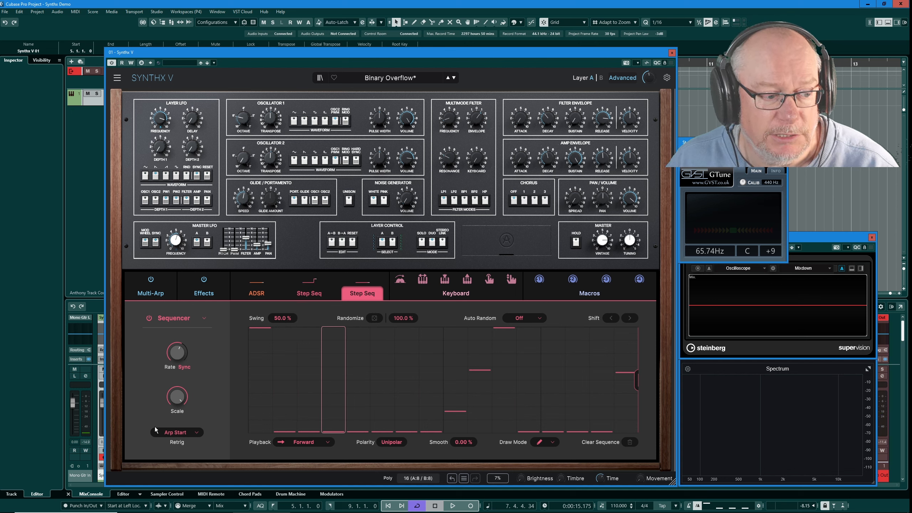
{"action": "left_click", "coordinate": [309, 293]}
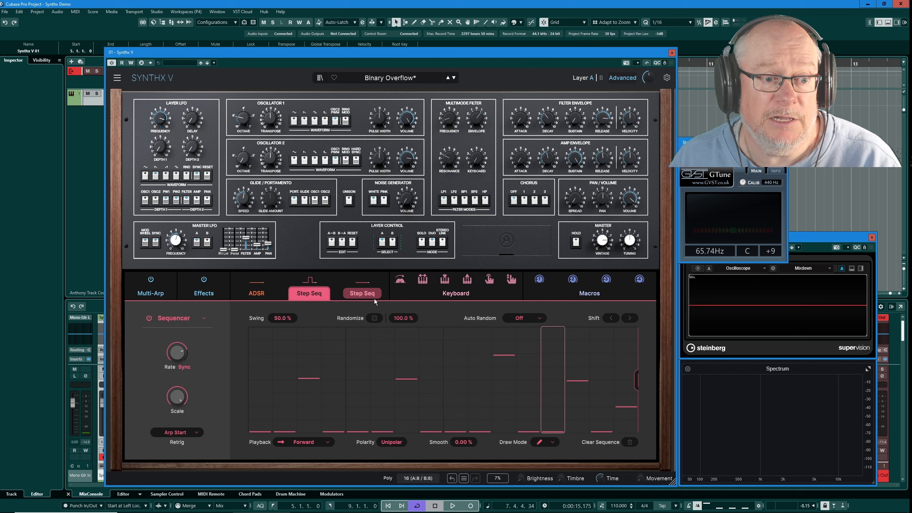
{"action": "left_click", "coordinate": [361, 289]}
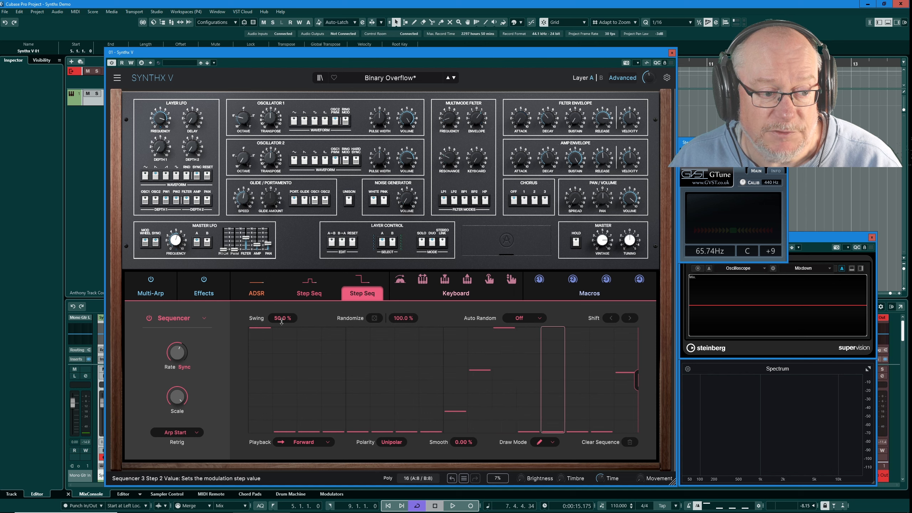
{"action": "mouse_move", "coordinate": [363, 280]}
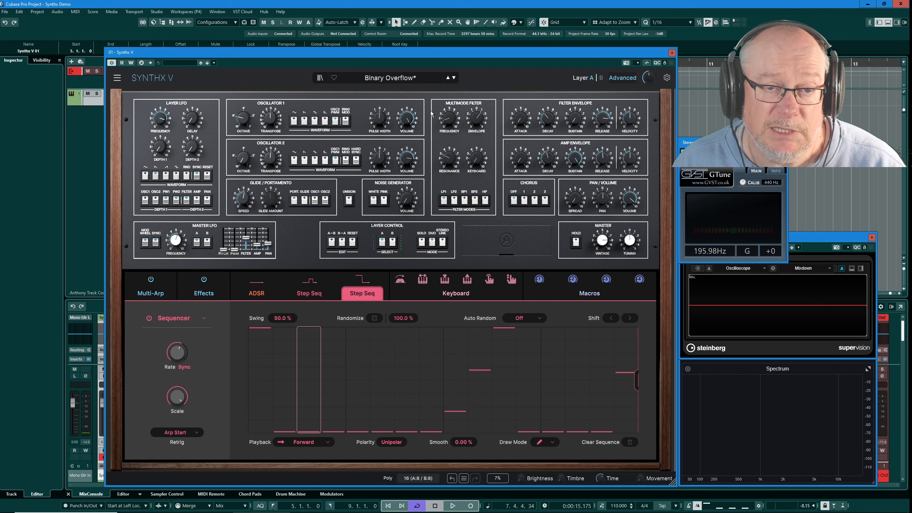
Load the Default preset from the Template category
{"action": "left_click", "coordinate": [395, 78]}
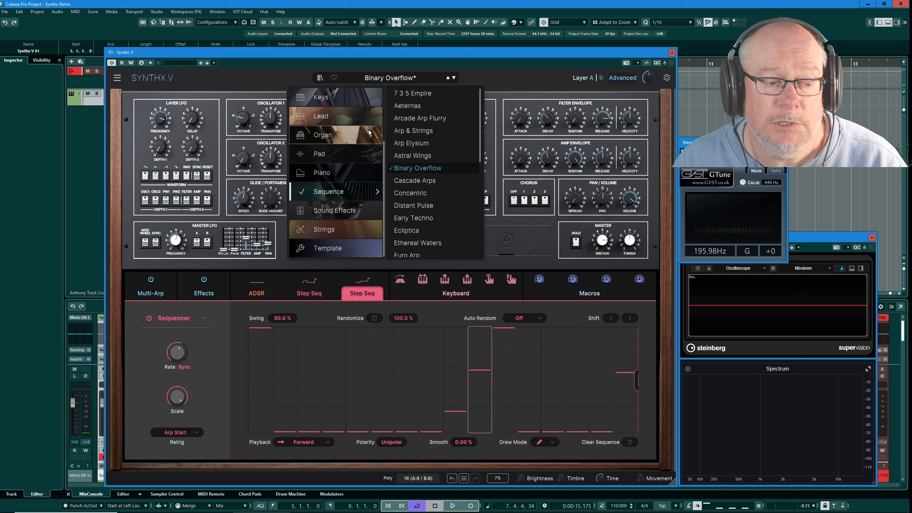
{"action": "mouse_move", "coordinate": [338, 248]}
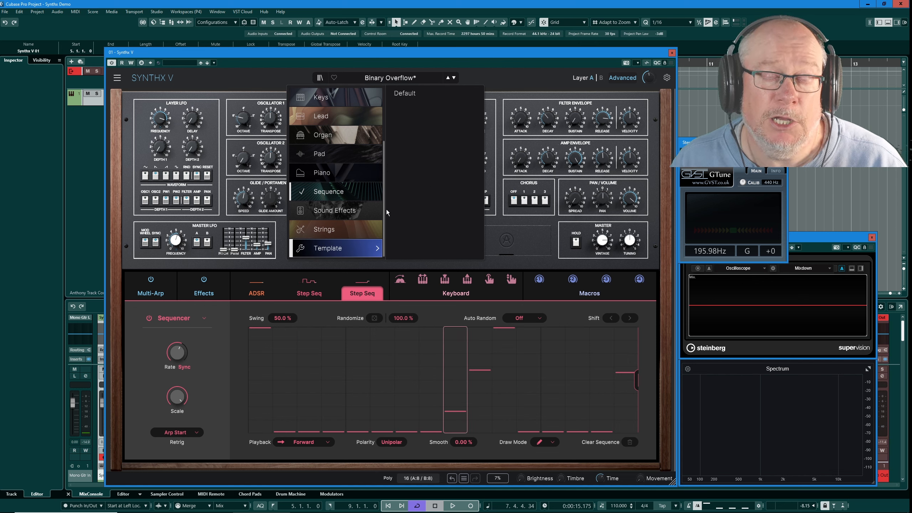
{"action": "left_click", "coordinate": [406, 93]}
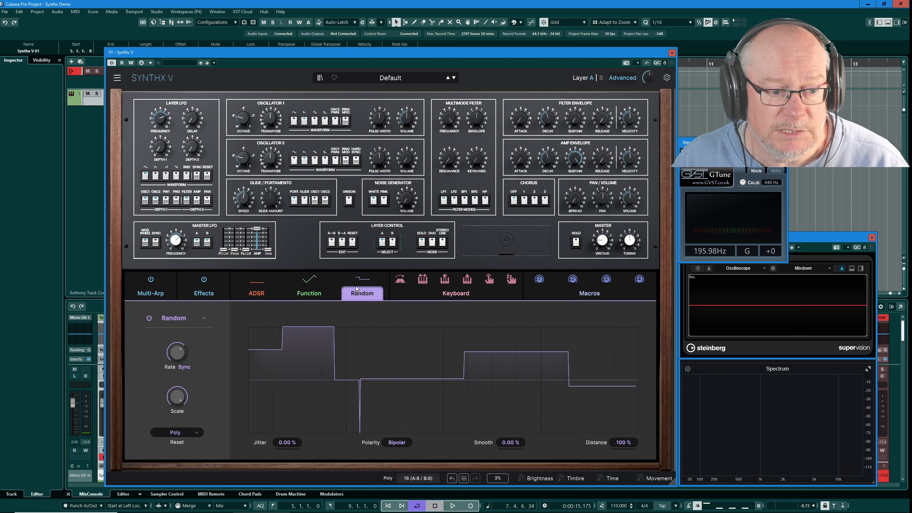
Change the Random modulator to a Sequencer and shorten its sequence to eight steps
{"action": "left_click", "coordinate": [173, 318]}
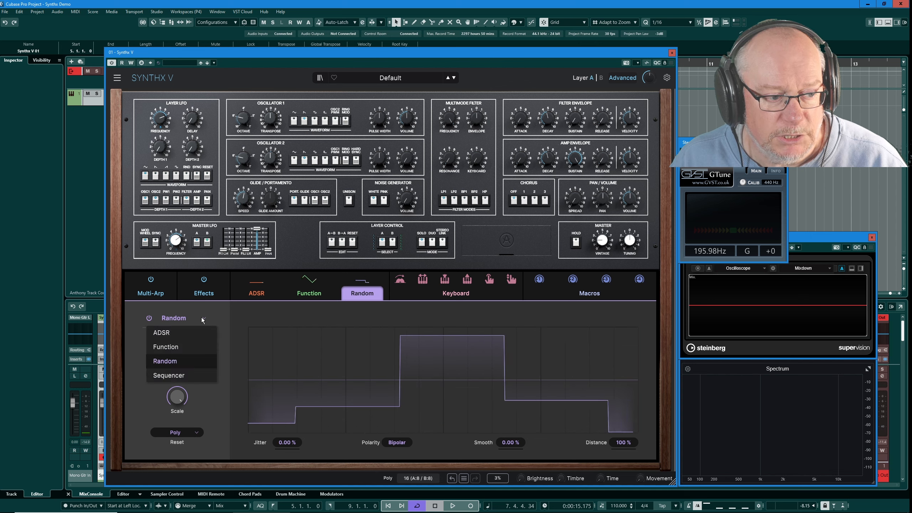
{"action": "left_click", "coordinate": [169, 375]}
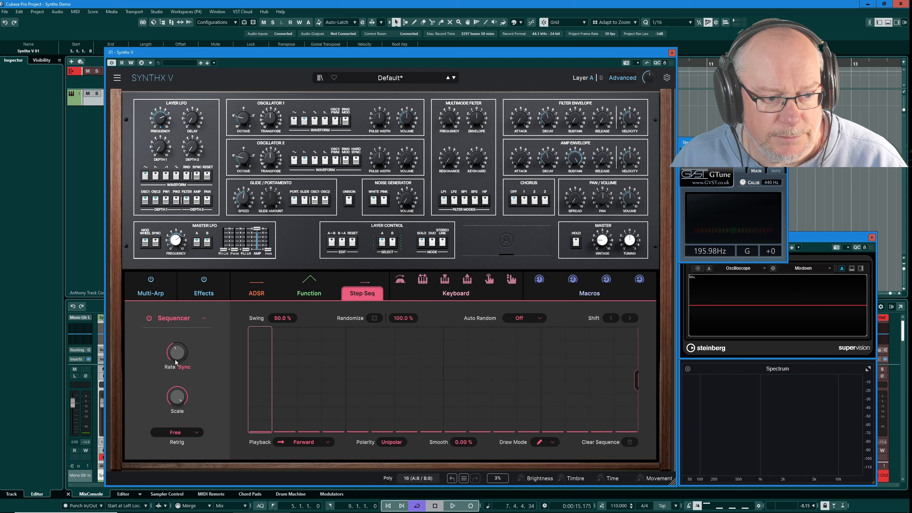
{"action": "left_click_drag", "start_coordinate": [636, 380], "coordinate": [443, 380]}
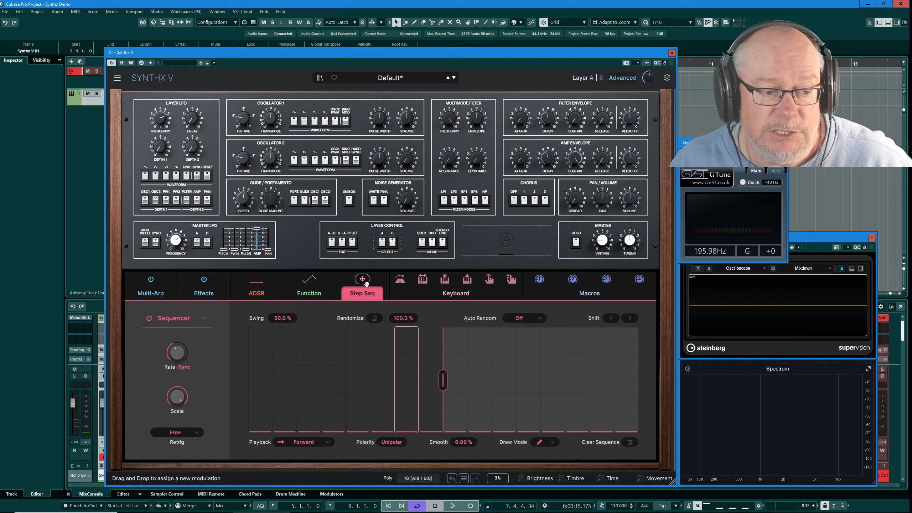
Assign the step sequencer to modulate Oscillator 1's transpose and raise the modulation amount
{"action": "left_click_drag", "start_coordinate": [362, 278], "coordinate": [271, 121]}
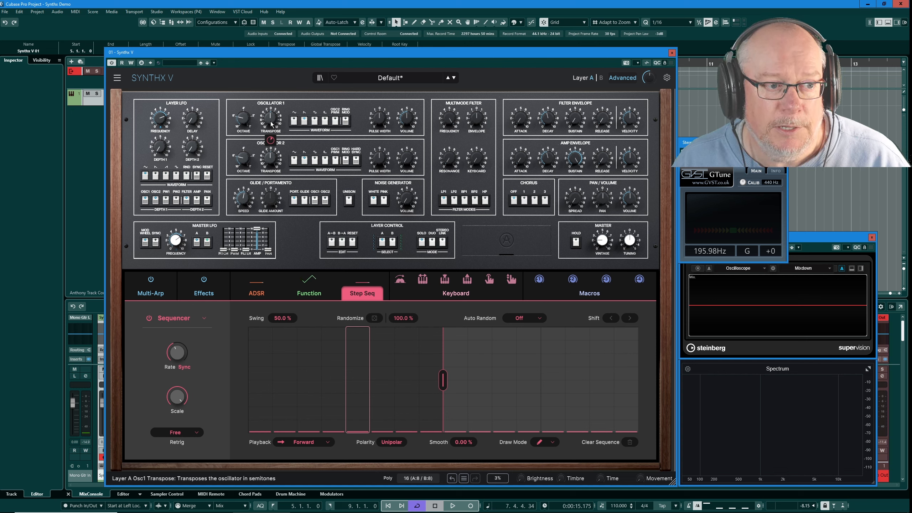
{"action": "left_click_drag", "start_coordinate": [271, 140], "coordinate": [270, 123]}
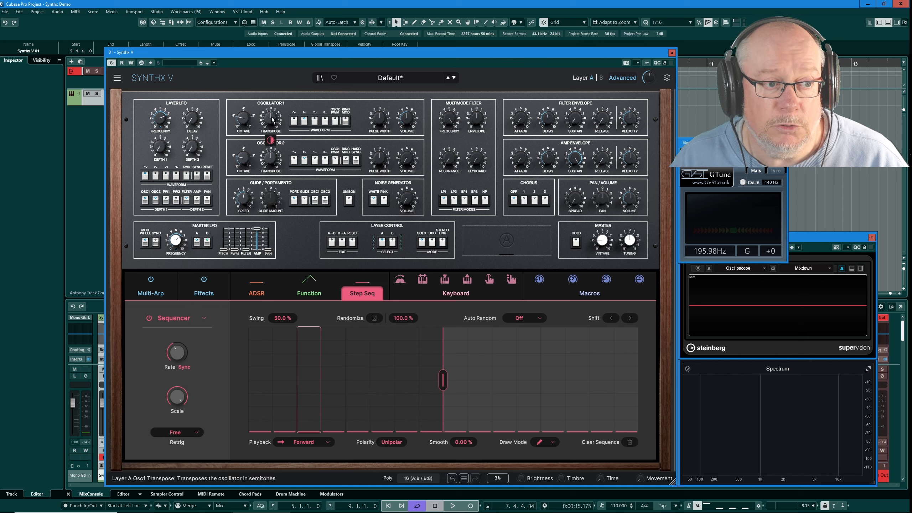
{"action": "mouse_move", "coordinate": [272, 120]}
Try different levels for sequencer step 1, raising it to the octave value of about 0.500
{"action": "mouse_move", "coordinate": [260, 407]}
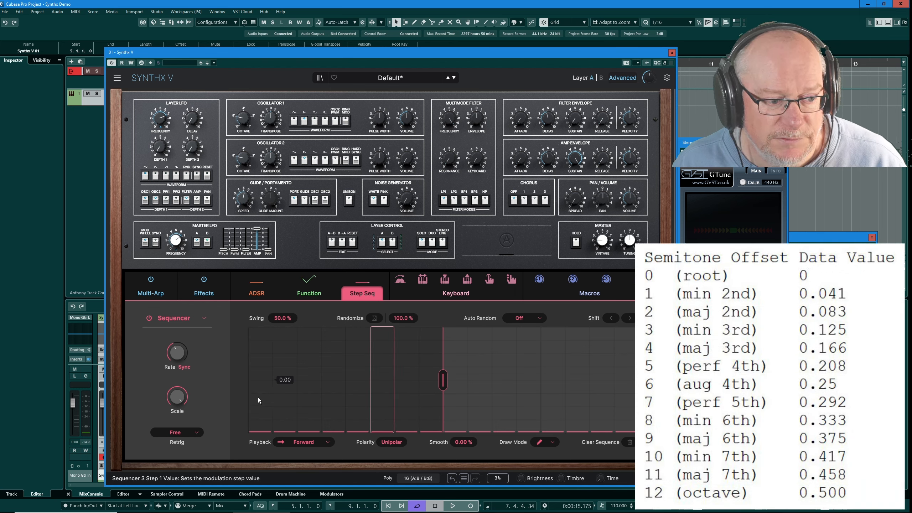
{"action": "left_click_drag", "start_coordinate": [258, 397], "coordinate": [258, 409]}
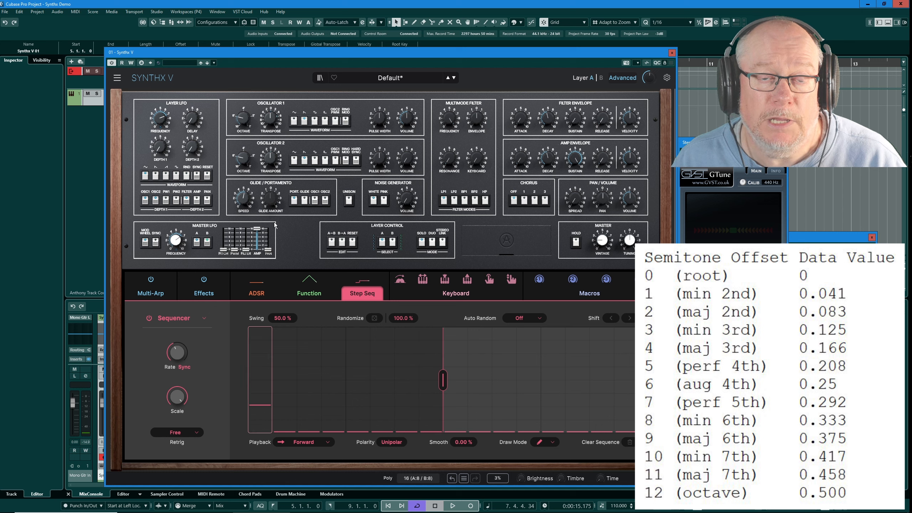
{"action": "left_click", "coordinate": [265, 392]}
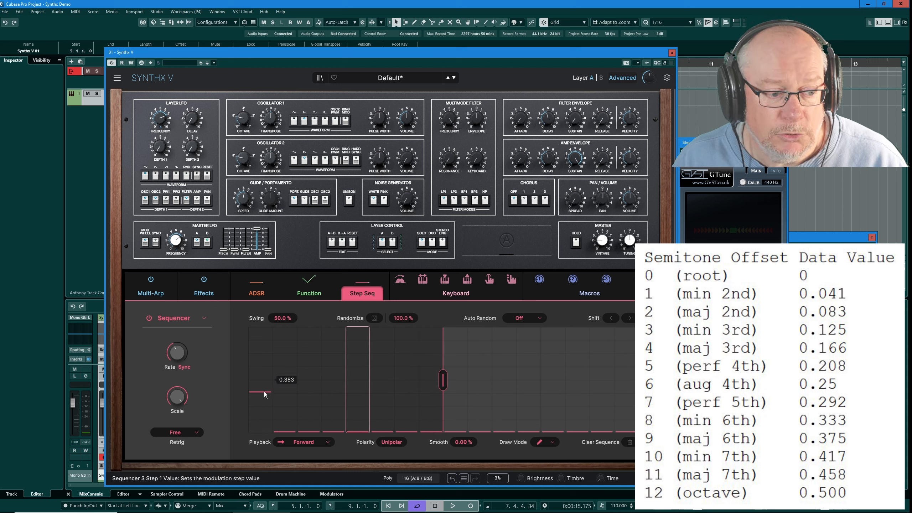
{"action": "left_click_drag", "start_coordinate": [265, 394], "coordinate": [272, 383]}
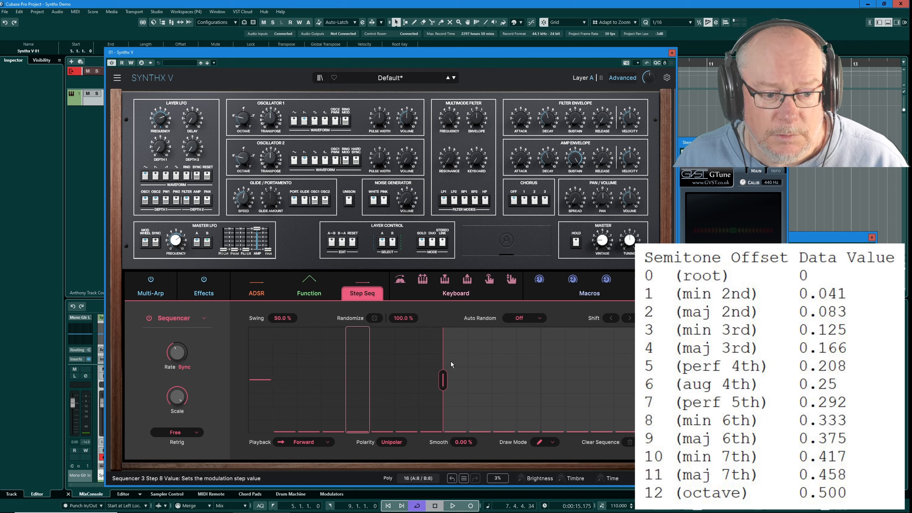
Shorten the sequence to one step and tune step 1 down to the perfect fourth, about 0.208
{"action": "left_click_drag", "start_coordinate": [441, 379], "coordinate": [272, 381]}
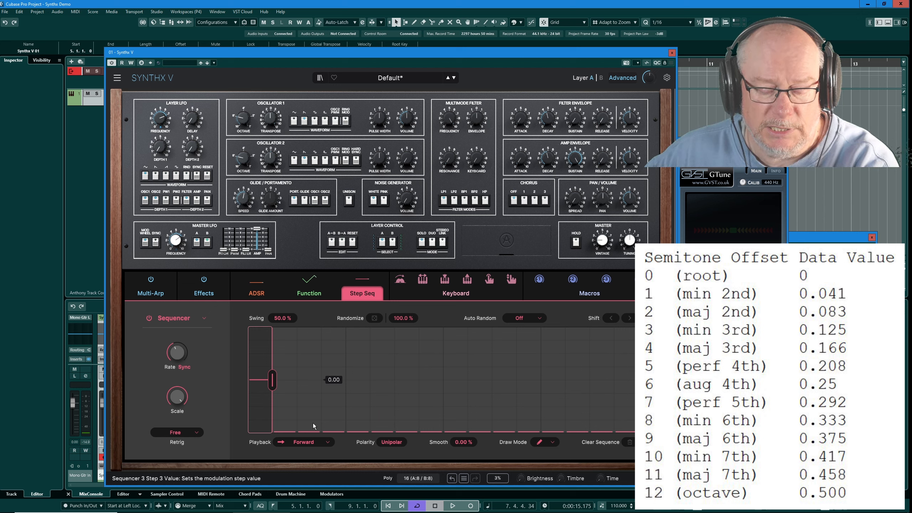
{"action": "left_click", "coordinate": [253, 400]}
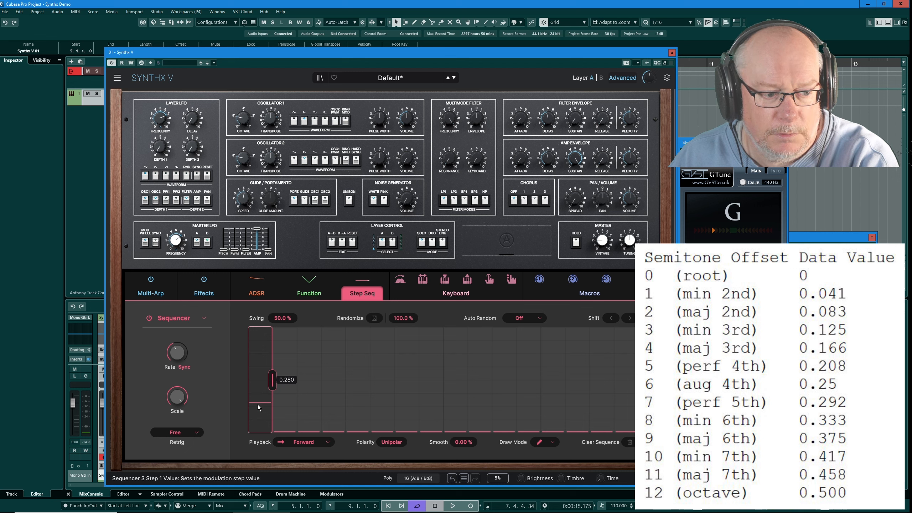
{"action": "left_click_drag", "start_coordinate": [266, 407], "coordinate": [271, 402]}
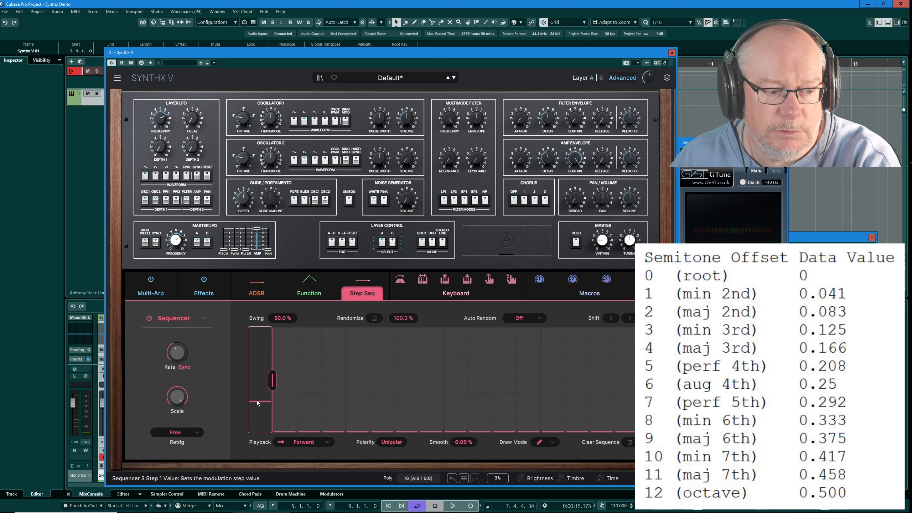
{"action": "mouse_move", "coordinate": [258, 401]}
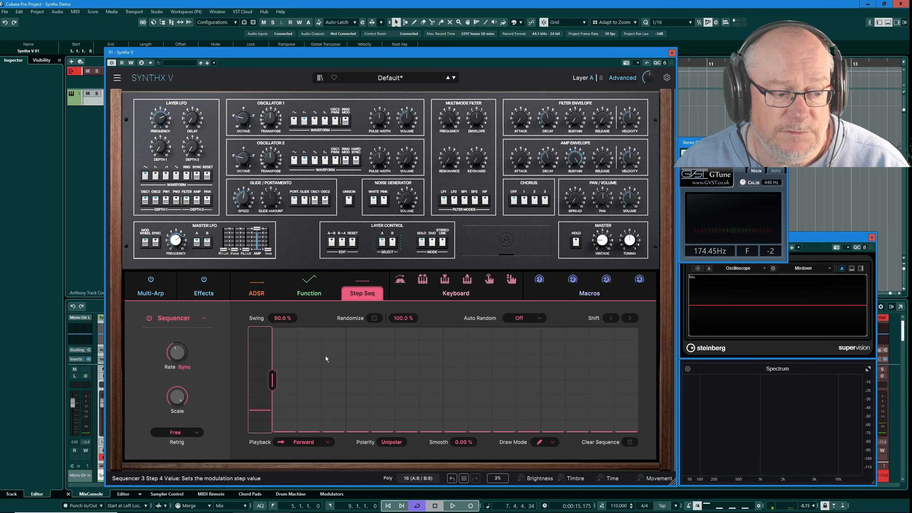
Extend the sequence to eight steps and set steps 2 to 7 to a repeating octave, fifth and fourth pattern
{"action": "left_click_drag", "start_coordinate": [272, 381], "coordinate": [443, 380]}
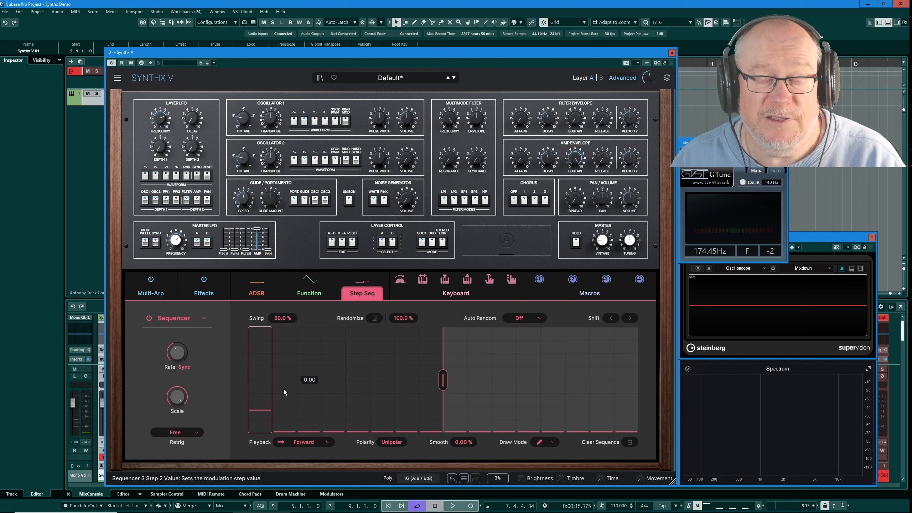
{"action": "mouse_move", "coordinate": [321, 401]}
{"action": "left_mouse_down"}
{"action": "mouse_move", "coordinate": [331, 401]}
{"action": "mouse_move", "coordinate": [327, 415]}
{"action": "mouse_move", "coordinate": [350, 406]}
{"action": "mouse_move", "coordinate": [356, 381]}
{"action": "left_mouse_up"}
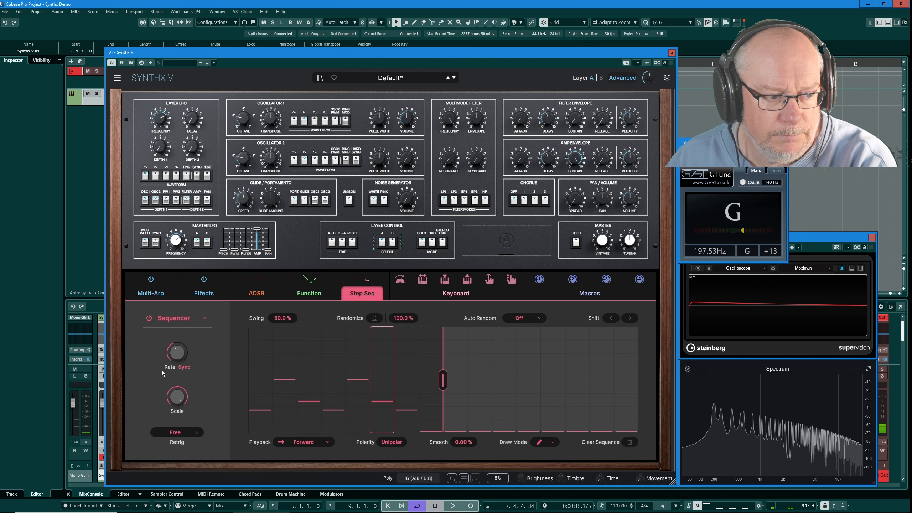
Increase the sequencer's rate, start project playback to hear the pattern, and show the MixConsole
{"action": "mouse_move", "coordinate": [180, 355]}
{"action": "left_click_drag", "start_coordinate": [179, 356], "coordinate": [179, 344]}
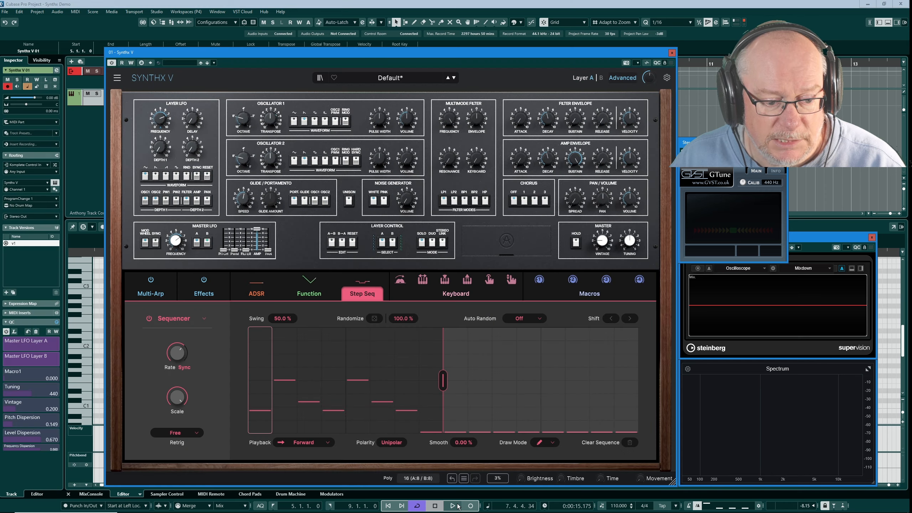
{"action": "left_click", "coordinate": [455, 507]}
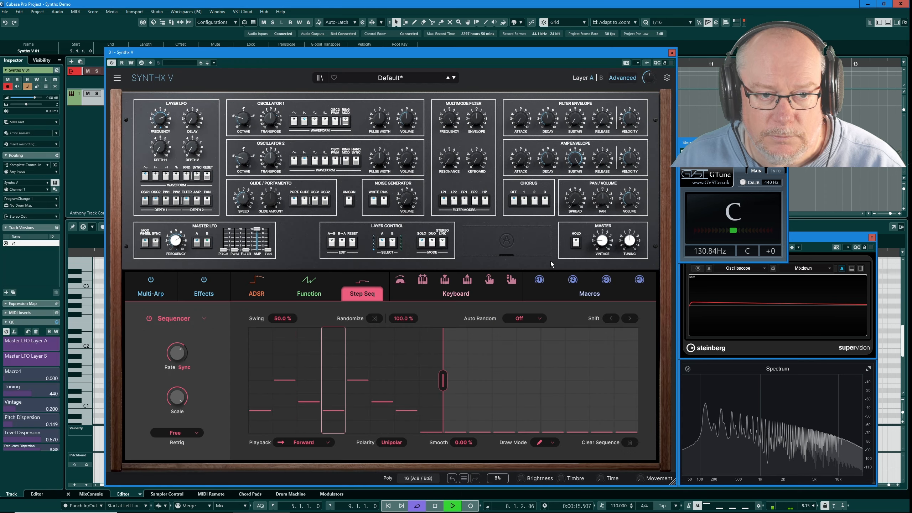
{"action": "left_click", "coordinate": [91, 494]}
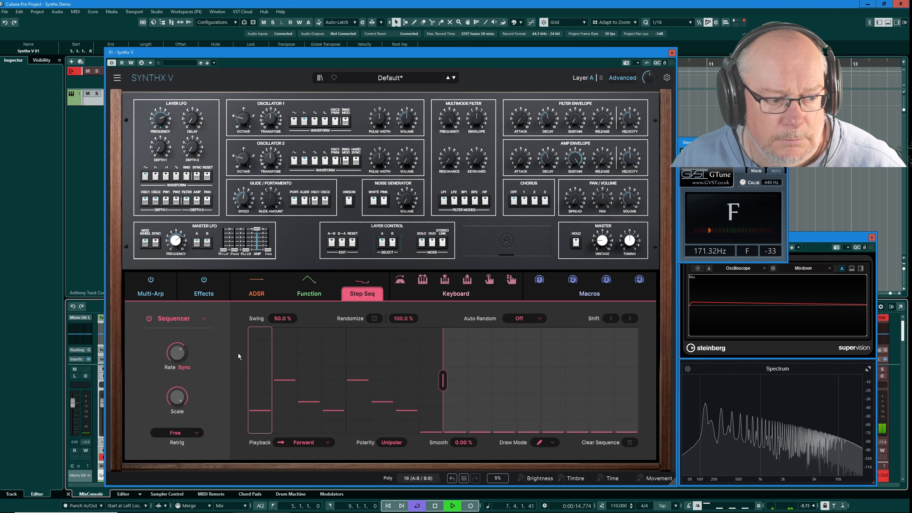
Set the sequencer's retrigger mode to Mono, adjust its synced rate and replay the pattern
{"action": "key", "text": "space"}
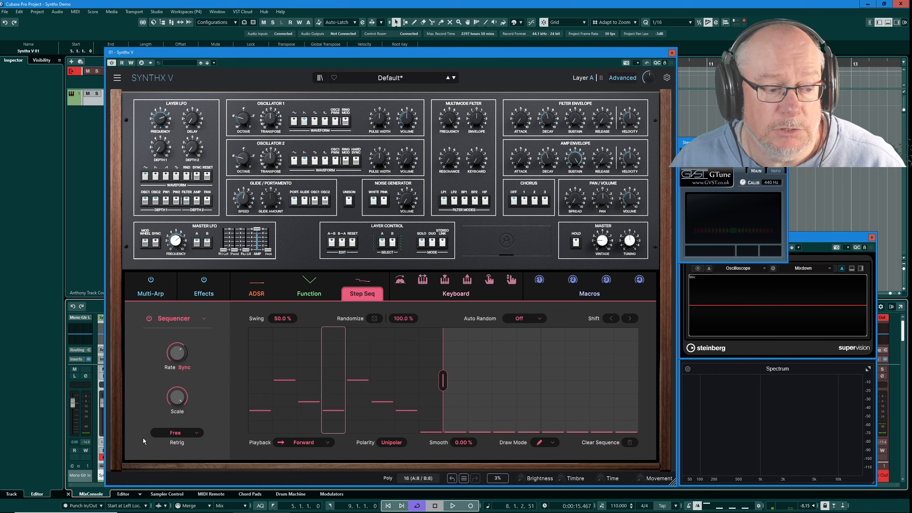
{"action": "left_click", "coordinate": [180, 433]}
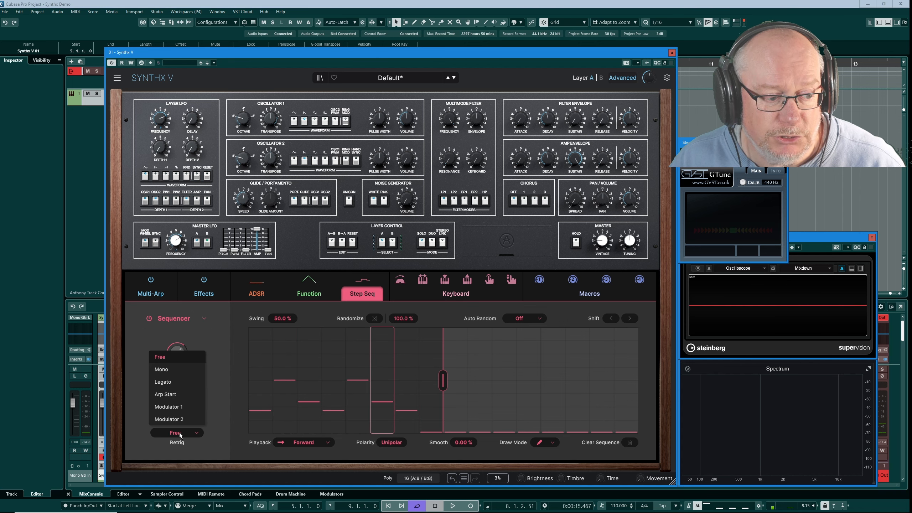
{"action": "left_click", "coordinate": [162, 370]}
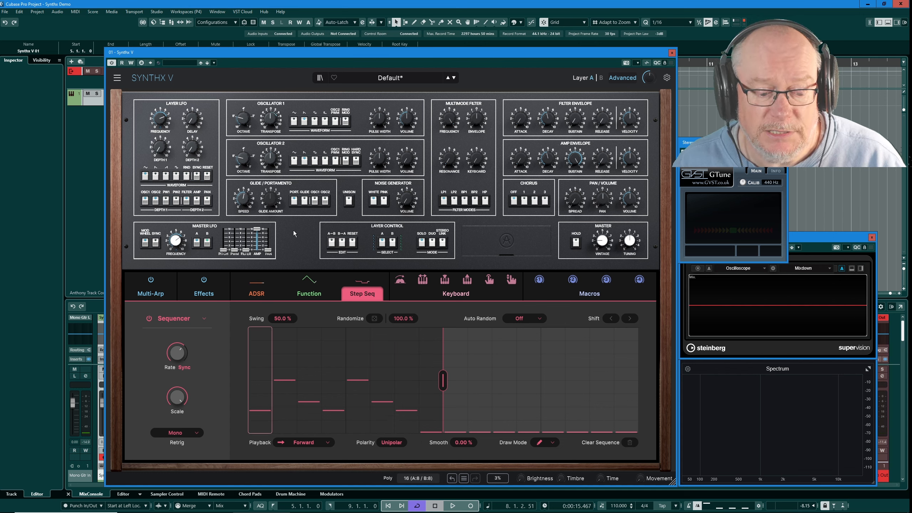
{"action": "mouse_move", "coordinate": [177, 352]}
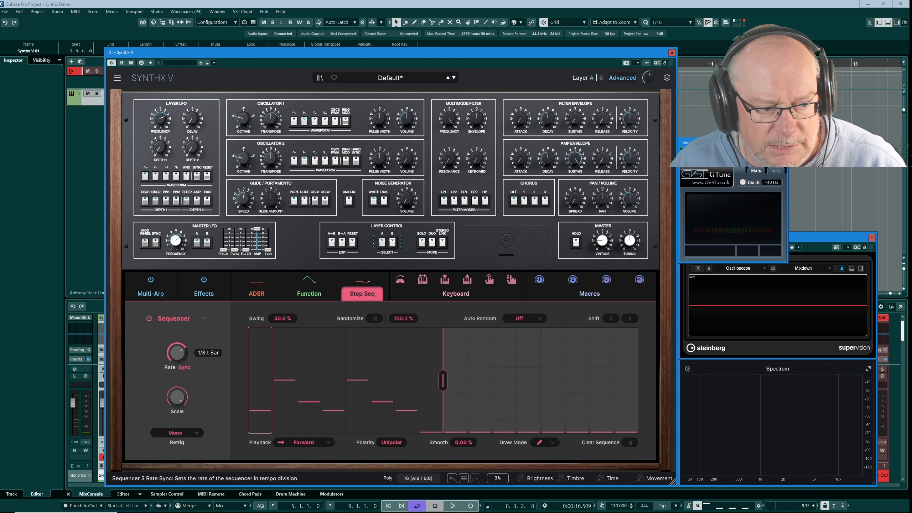
{"action": "scroll", "coordinate": [177, 352], "scroll_direction": "down", "scroll_amount": 1}
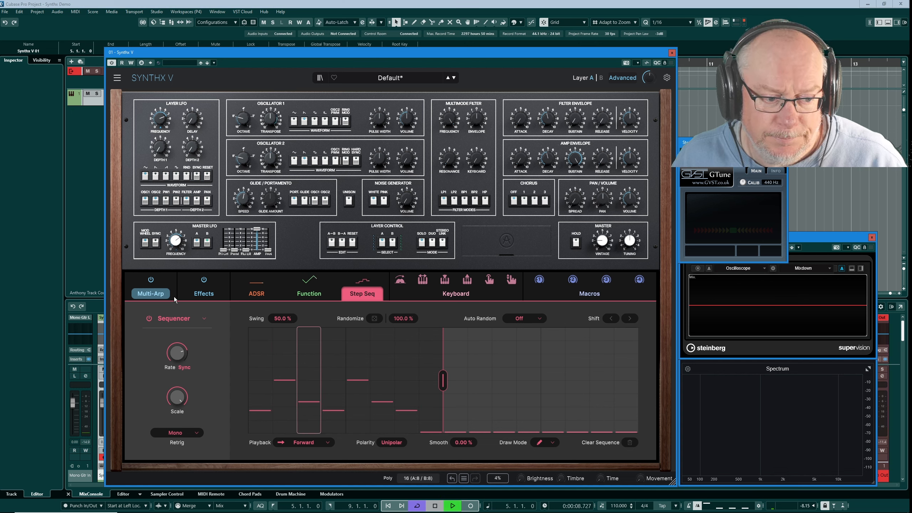
{"action": "key", "text": "space"}
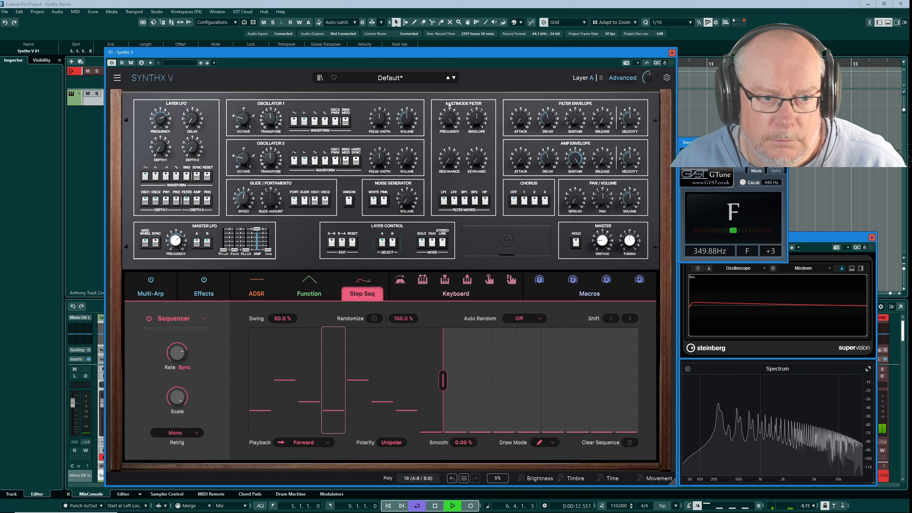
Lower the filter frequency during playback and modulate it with the step sequencer, adjusting the modulation amount
{"action": "left_click_drag", "start_coordinate": [449, 119], "coordinate": [449, 155]}
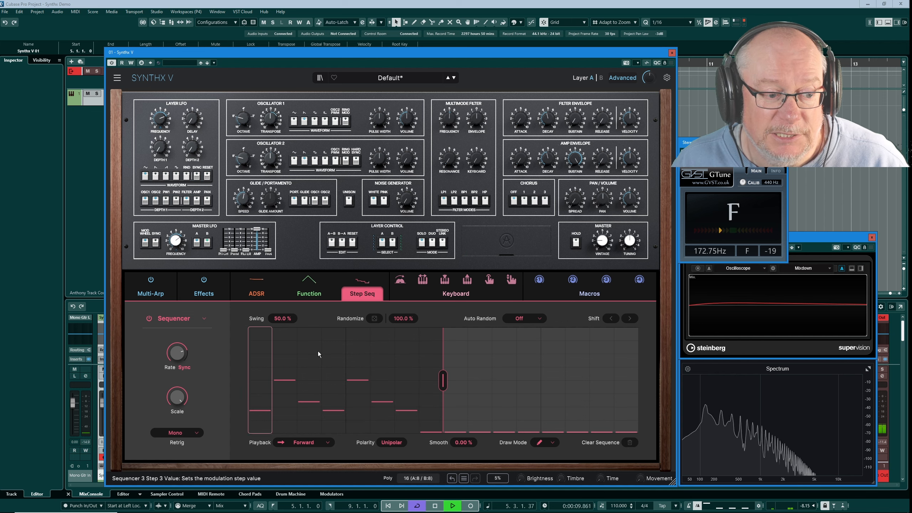
{"action": "left_click_drag", "start_coordinate": [367, 288], "coordinate": [467, 114]}
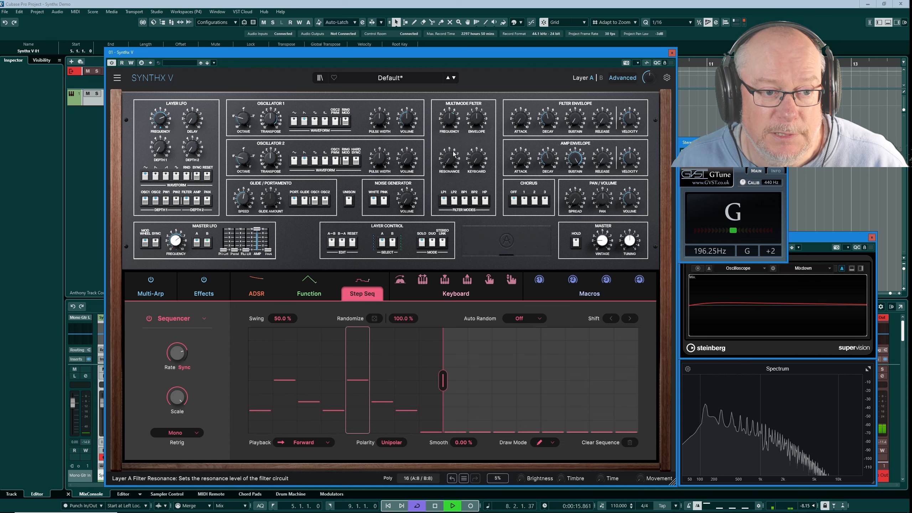
{"action": "mouse_move", "coordinate": [442, 142]}
{"action": "left_click_drag", "start_coordinate": [443, 142], "coordinate": [444, 142]}
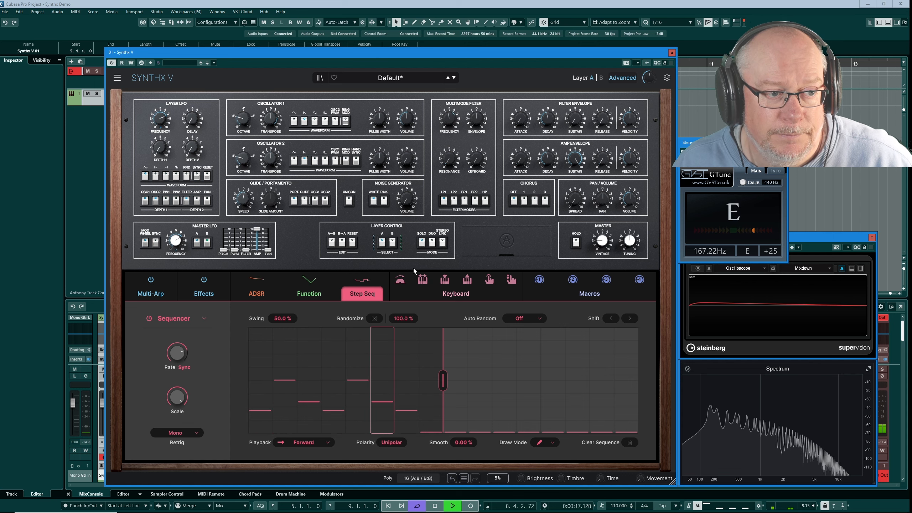
{"action": "left_click", "coordinate": [432, 506]}
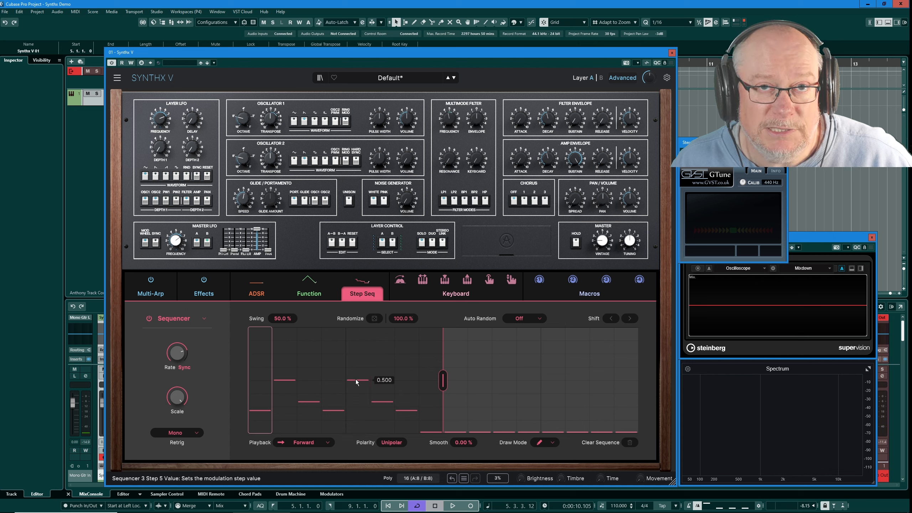
Raise sequencer step 5 to 0.792 and adjust oscillator 1's transpose while the pattern plays
{"action": "left_click_drag", "start_coordinate": [356, 381], "coordinate": [359, 350]}
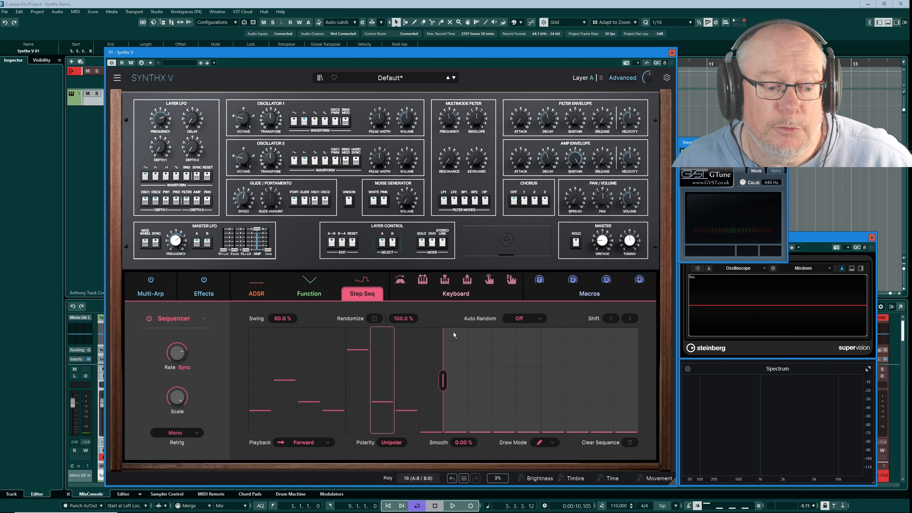
{"action": "key", "text": "space"}
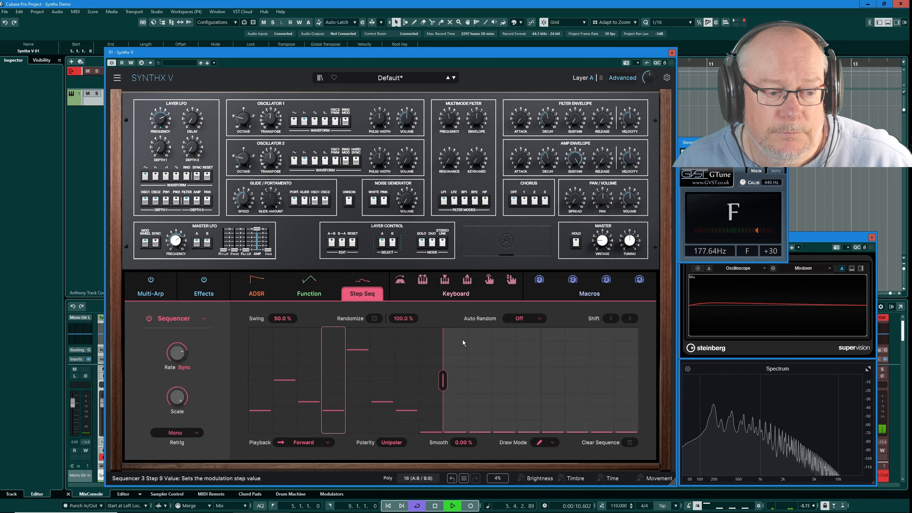
{"action": "mouse_move", "coordinate": [273, 116]}
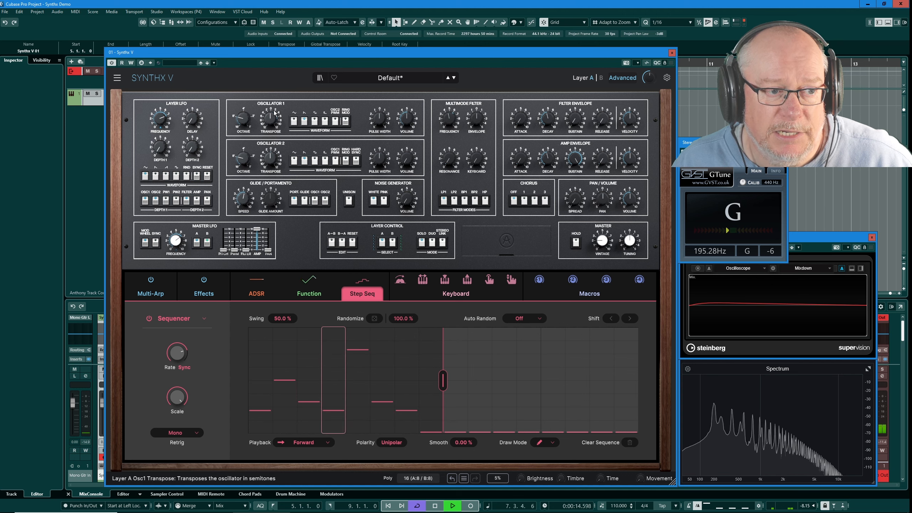
{"action": "left_click_drag", "start_coordinate": [270, 121], "coordinate": [270, 157]}
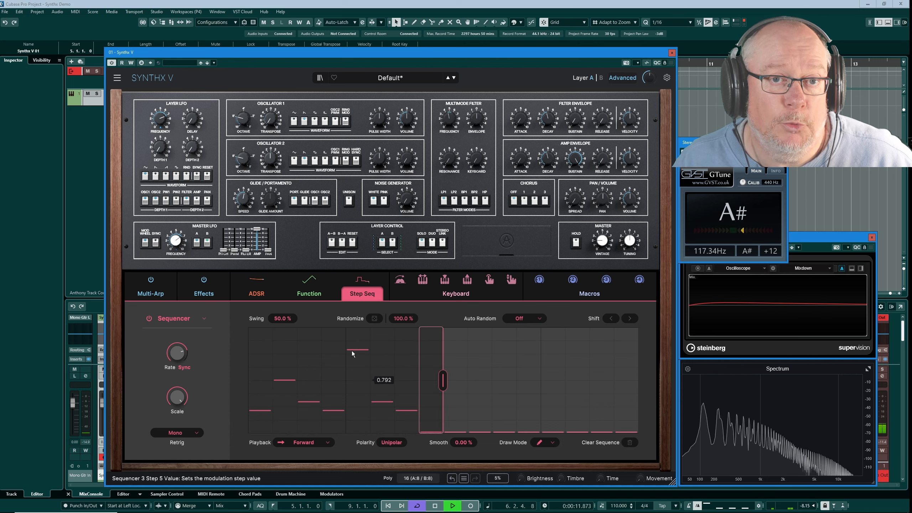
{"action": "left_click", "coordinate": [435, 504]}
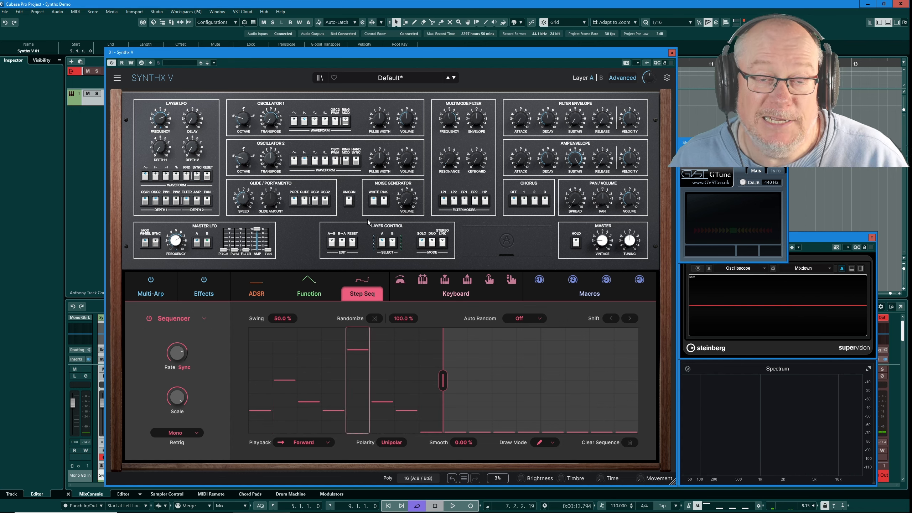
Set oscillator 1's octave to 4' and play the pattern to hear the change
{"action": "left_click_drag", "start_coordinate": [244, 119], "coordinate": [243, 97]}
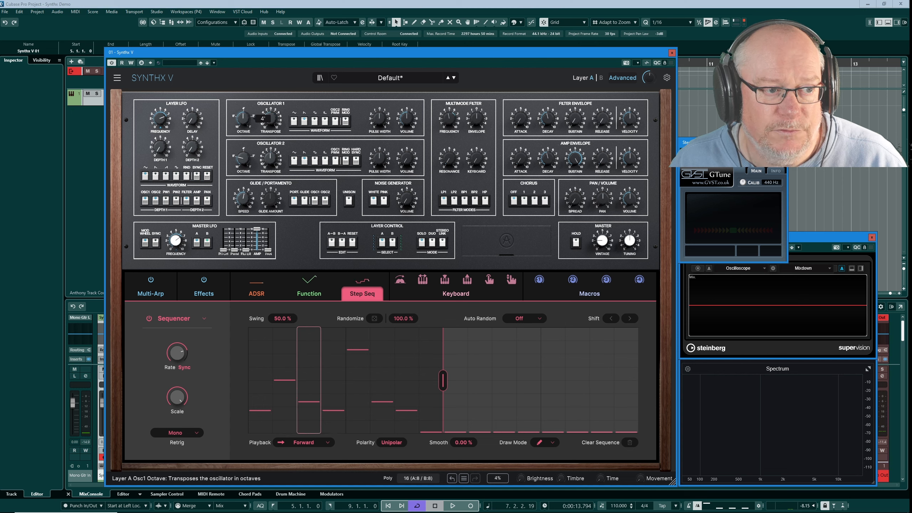
{"action": "key", "text": "space"}
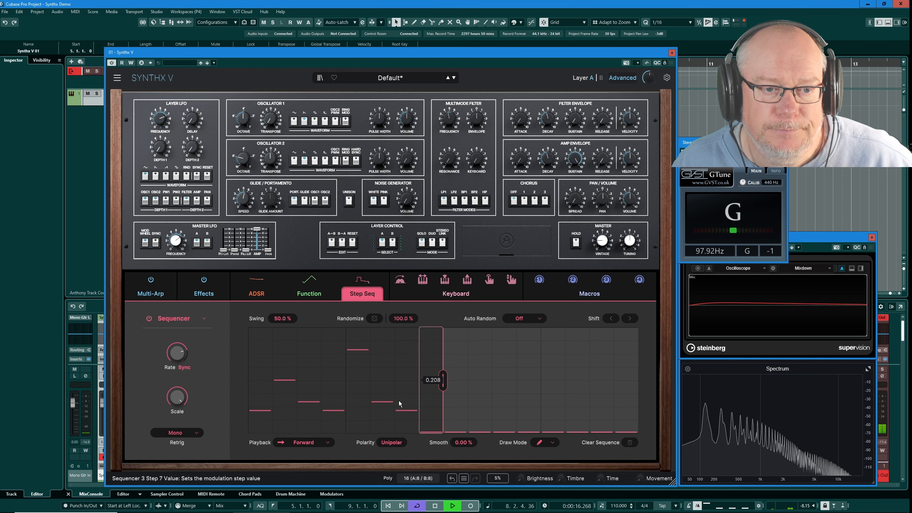
{"action": "left_click", "coordinate": [435, 506]}
Reload the Default template preset and turn up its Brightness macro
{"action": "left_click", "coordinate": [392, 78]}
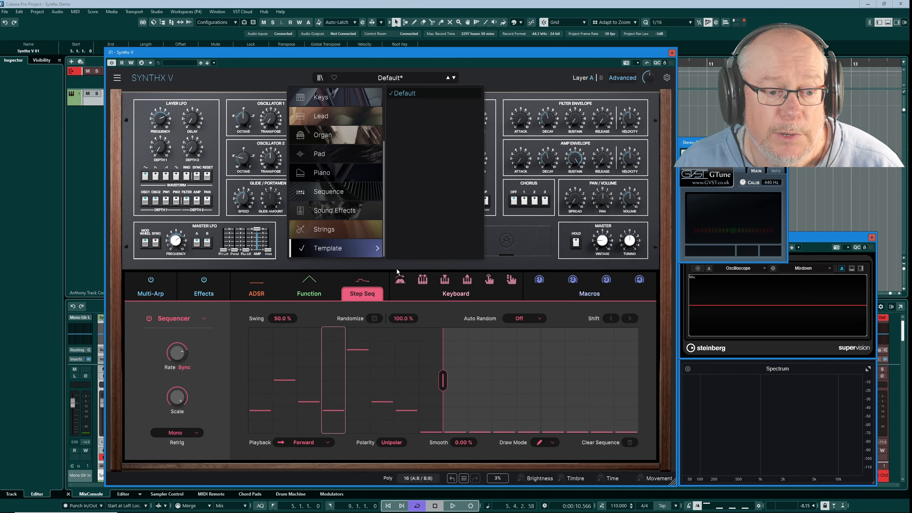
{"action": "left_click", "coordinate": [405, 94]}
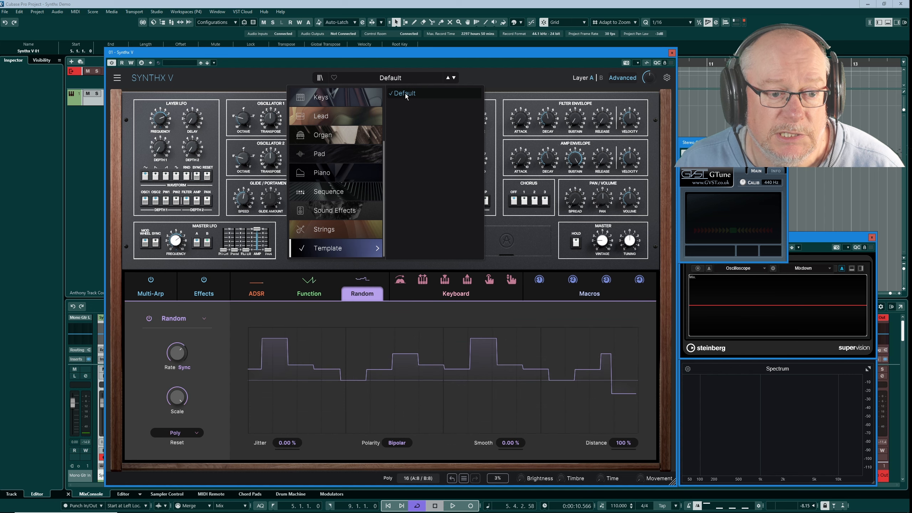
{"action": "left_click", "coordinate": [594, 298]}
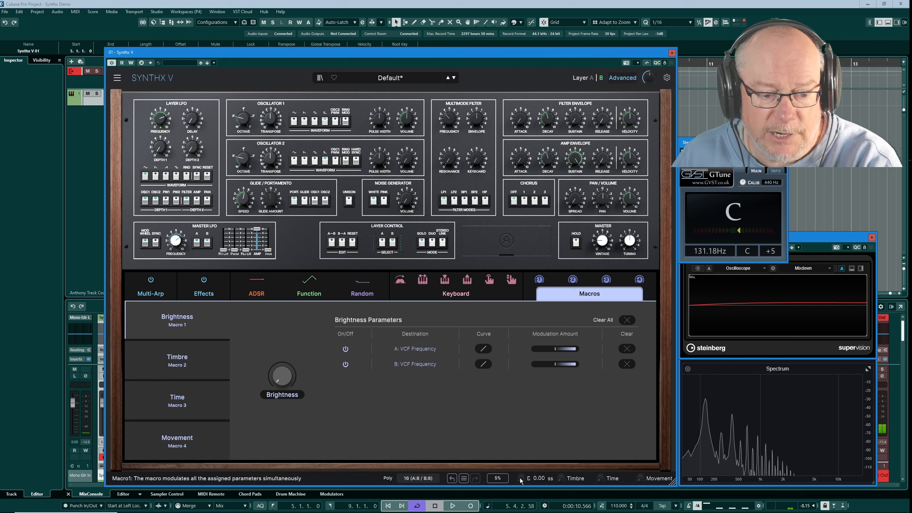
{"action": "left_click_drag", "start_coordinate": [521, 479], "coordinate": [521, 413]}
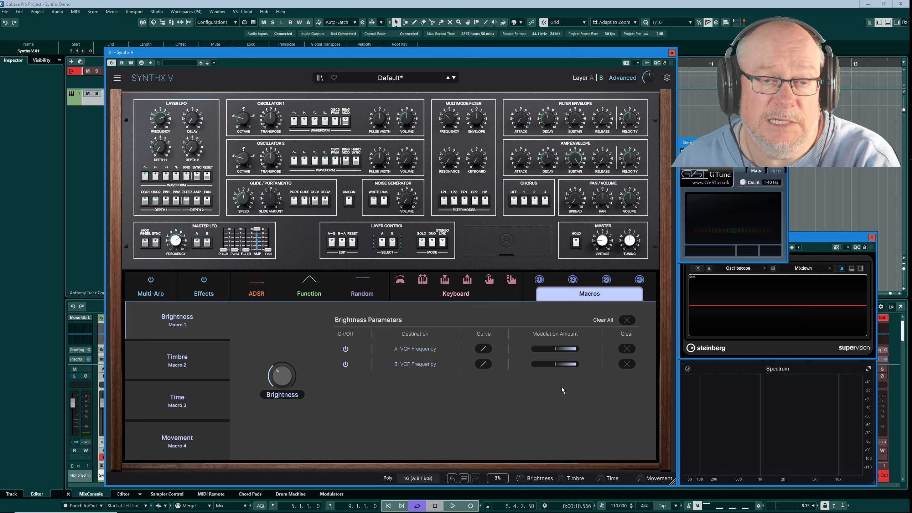
Examine the Timbre and Time macro assignments and turn up the Movement macro slightly
{"action": "left_click", "coordinate": [189, 360]}
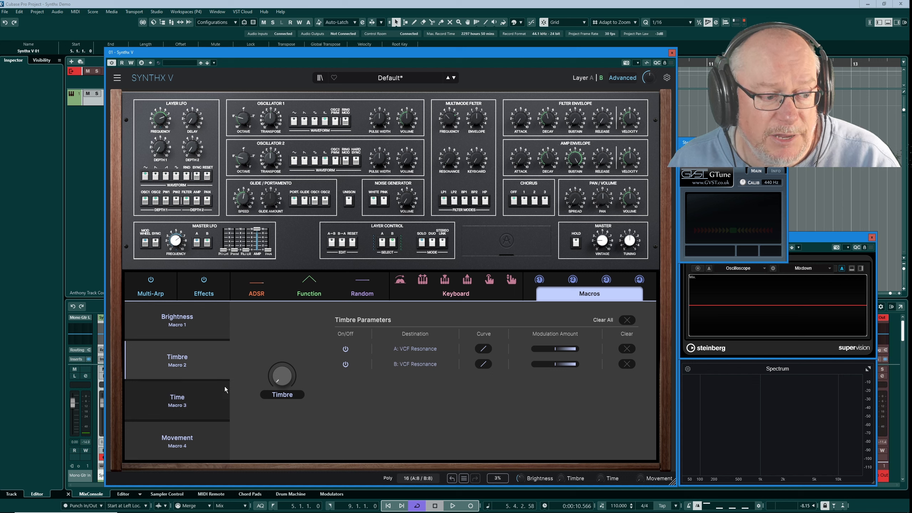
{"action": "left_click", "coordinate": [192, 401]}
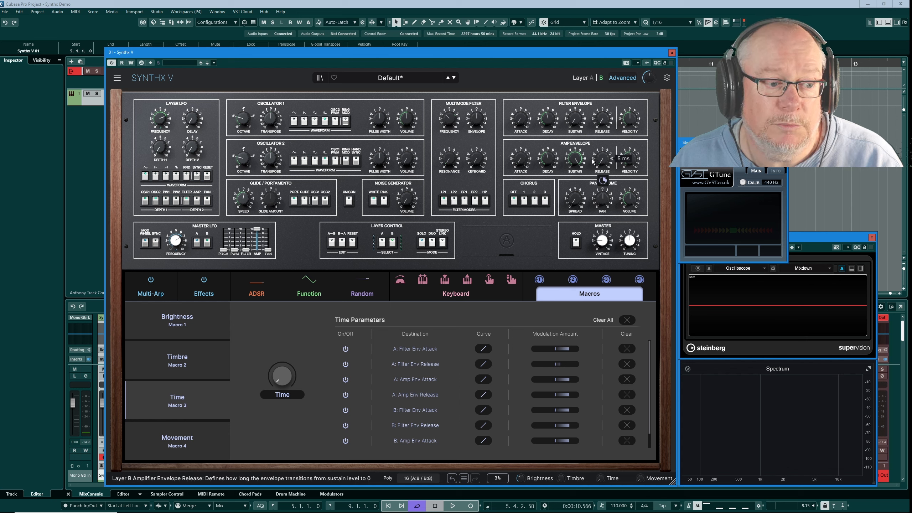
{"action": "left_click", "coordinate": [168, 440]}
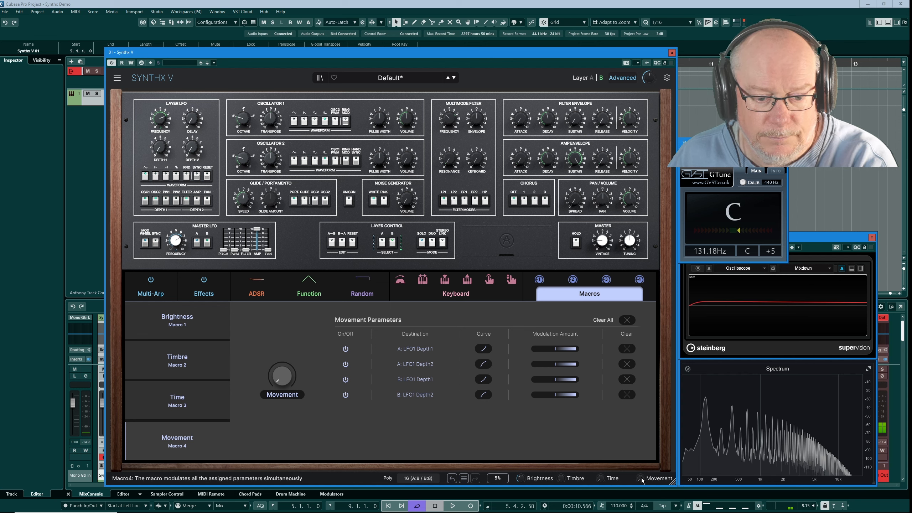
{"action": "left_click_drag", "start_coordinate": [642, 479], "coordinate": [642, 455]}
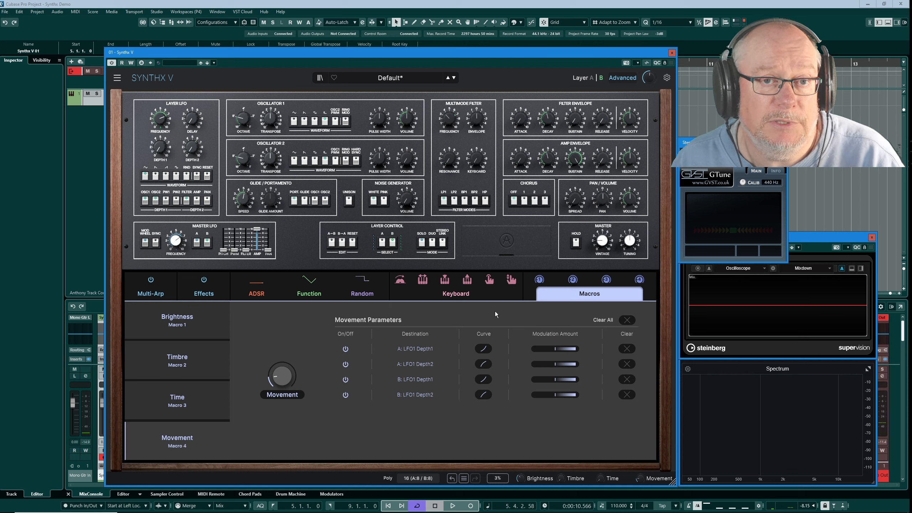
Load the Big Patate preset from the Lead category and show its Brightness macro assignments
{"action": "left_click", "coordinate": [390, 77]}
{"action": "mouse_move", "coordinate": [323, 118]}
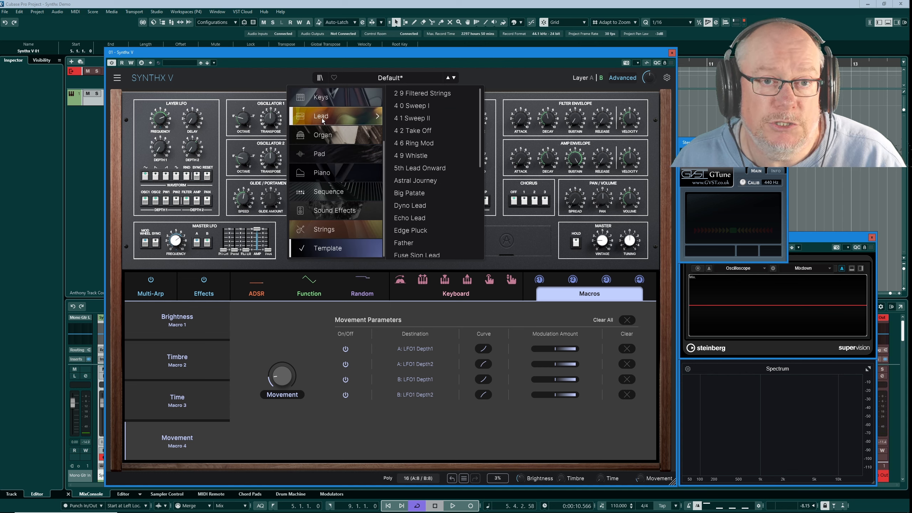
{"action": "left_click", "coordinate": [414, 194]}
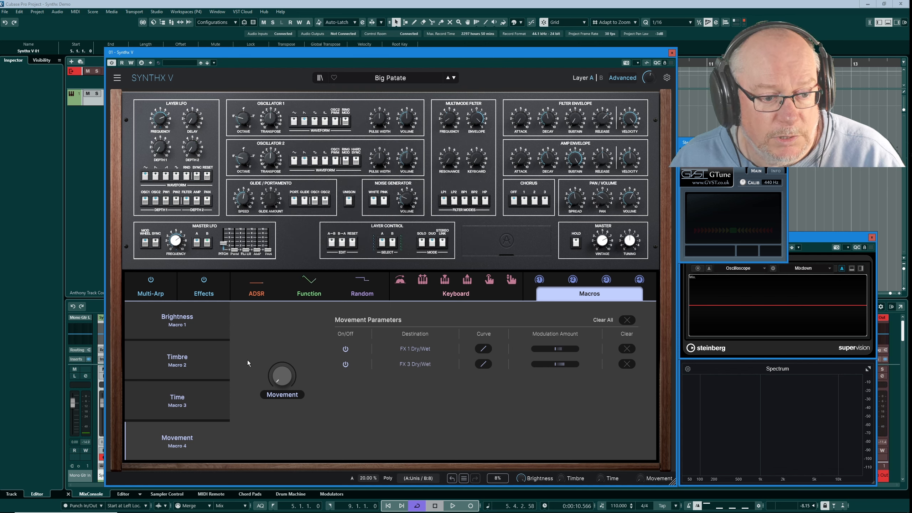
{"action": "left_click", "coordinate": [204, 320]}
Rename the Timbre macro as Volume
{"action": "left_click", "coordinate": [203, 361]}
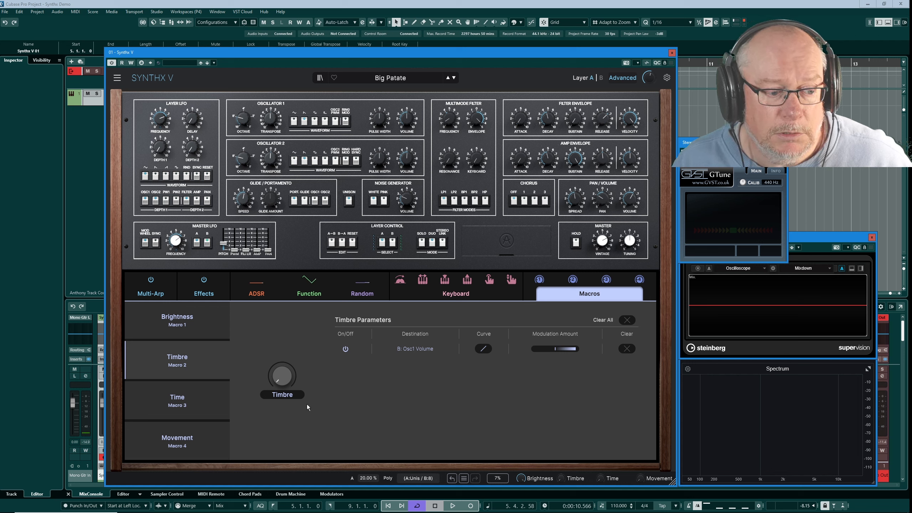
{"action": "double_click", "coordinate": [281, 396]}
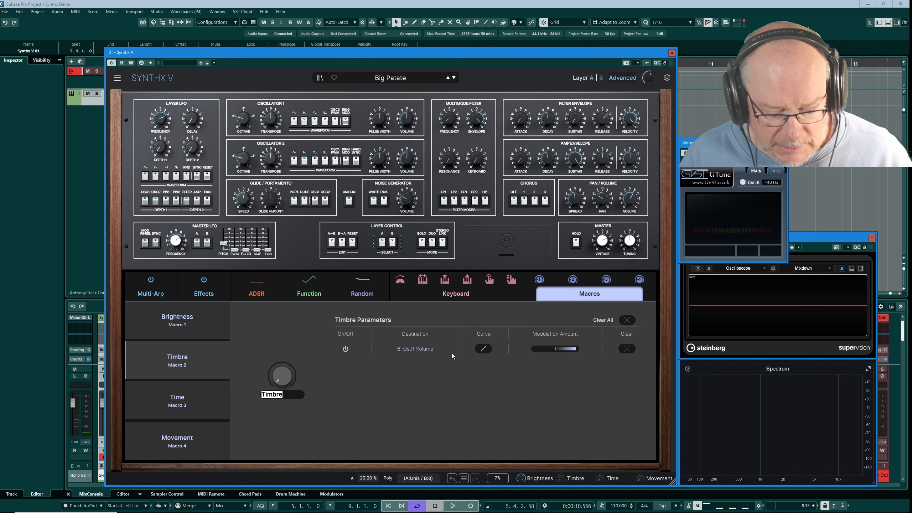
{"action": "type", "text": "Volume"}
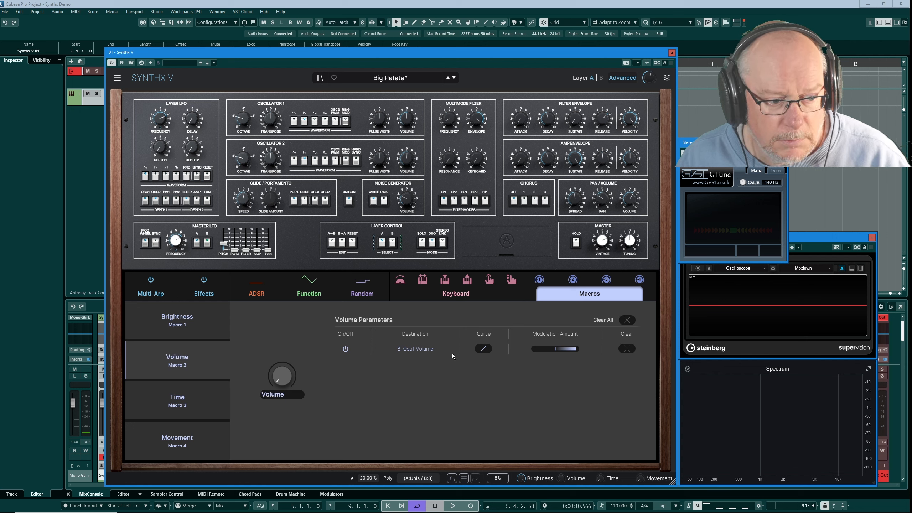
{"action": "key", "text": "Return"}
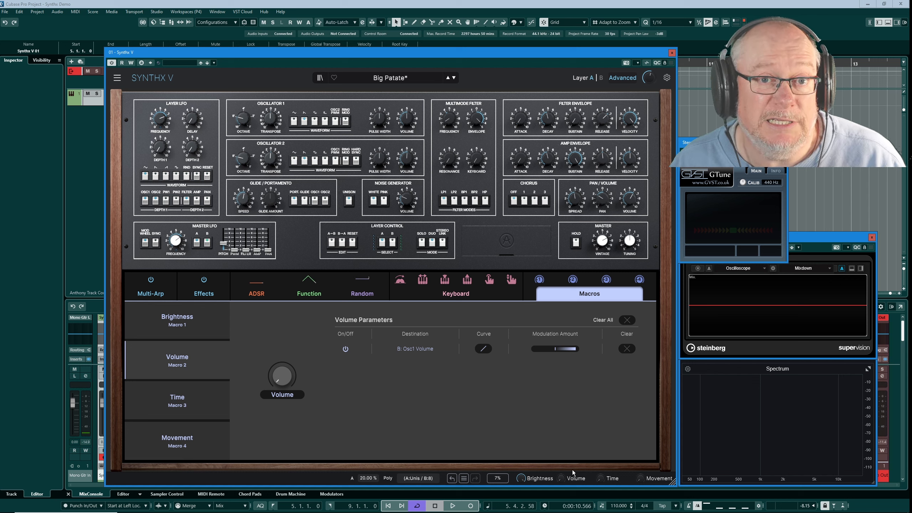
Show the Mod Wheel's keyboard modulation assignments and advance through the presets to Edge Pluck
{"action": "left_click", "coordinate": [455, 294]}
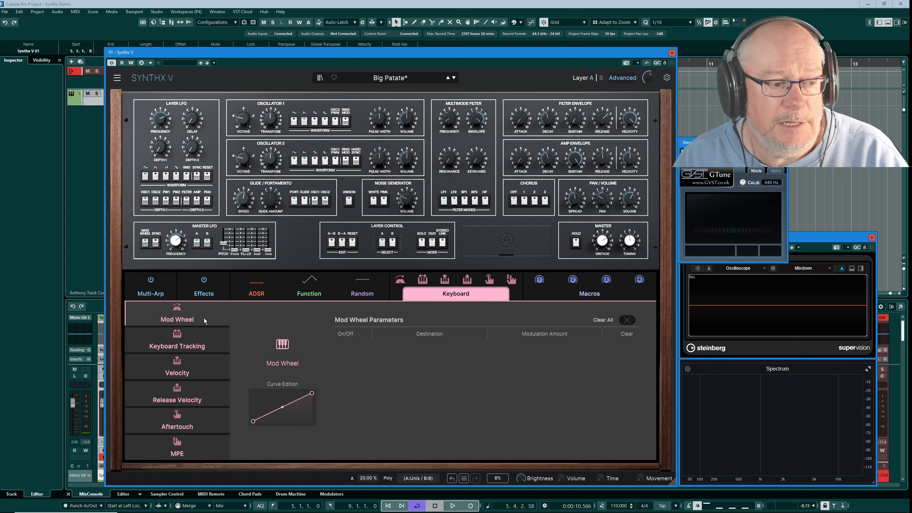
{"action": "left_click", "coordinate": [454, 78]}
{"action": "left_click", "coordinate": [454, 78]}
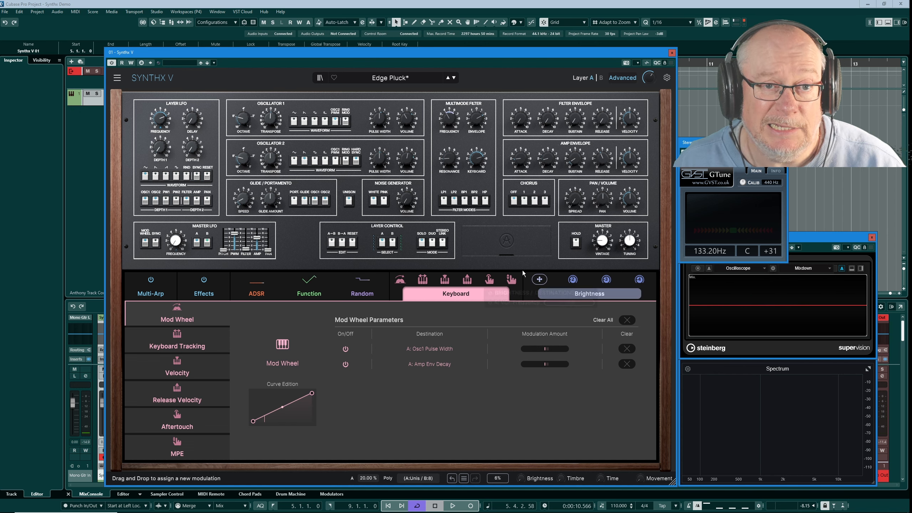
Assign the Mod Wheel to layer A's filter frequency and filter resonance
{"action": "mouse_move", "coordinate": [400, 281]}
{"action": "left_click_drag", "start_coordinate": [400, 281], "coordinate": [449, 119]}
{"action": "mouse_move", "coordinate": [400, 279]}
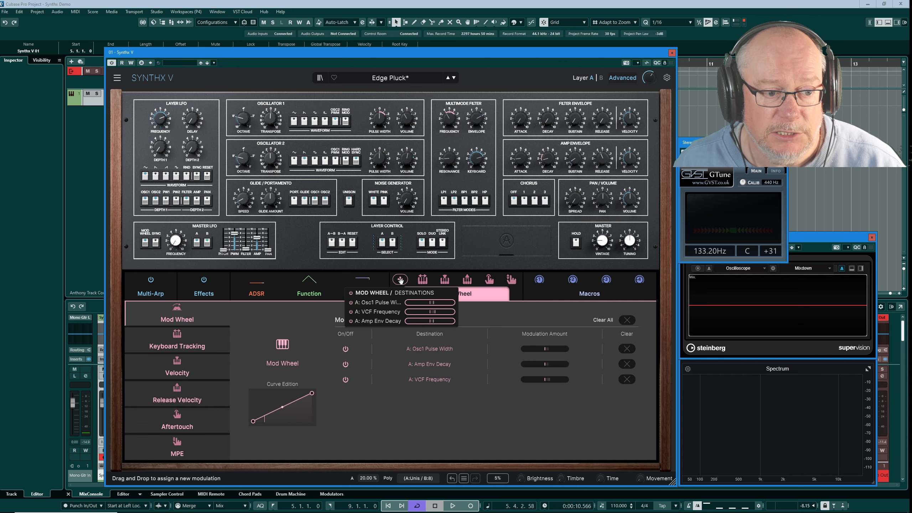
{"action": "left_click_drag", "start_coordinate": [400, 280], "coordinate": [449, 158]}
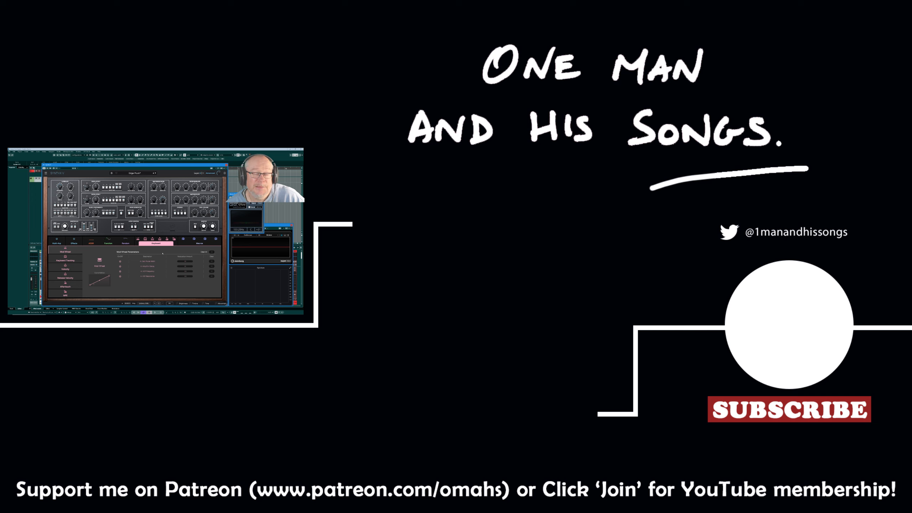